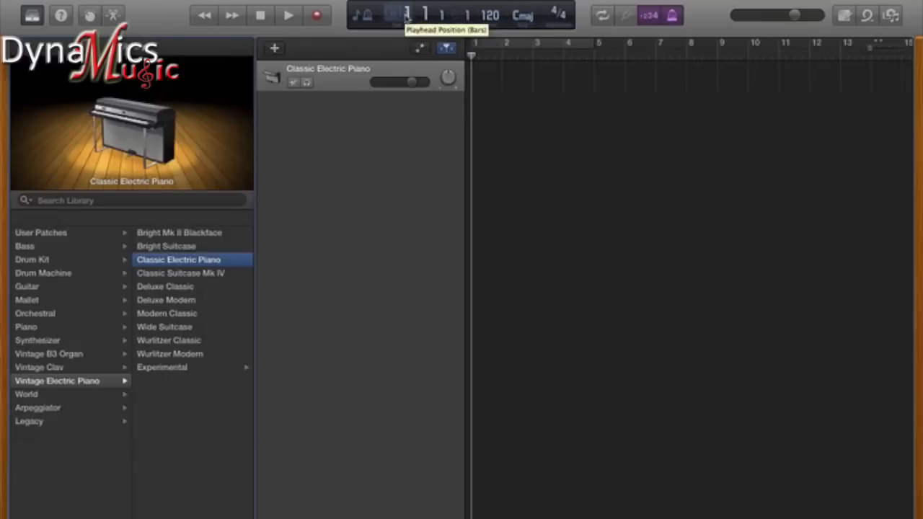
Toggle the Library and Quick Help on and off to see what each one displays, leaving the Library shown.
mouse_move(299, 509)
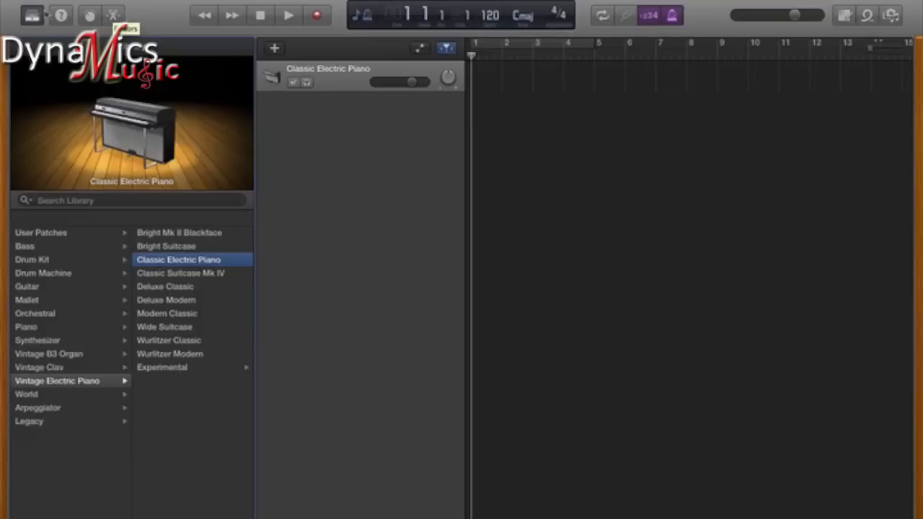
left_click(33, 15)
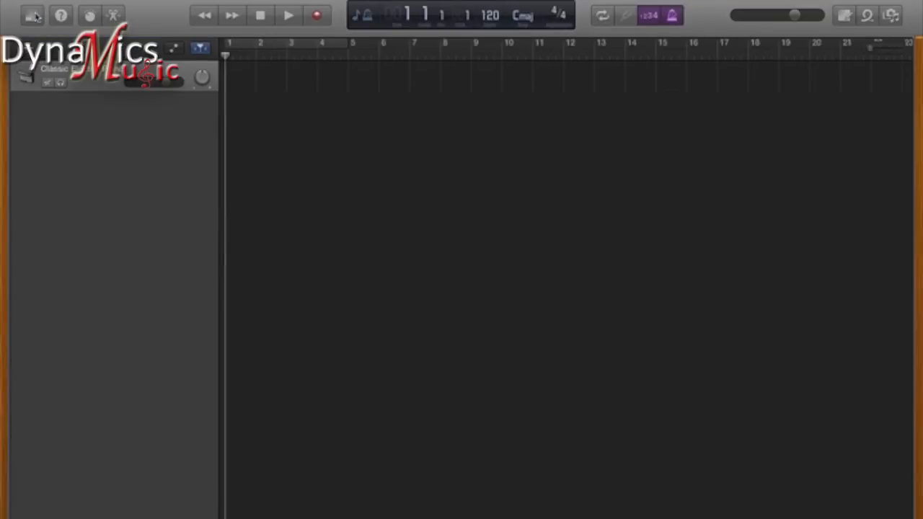
left_click(33, 15)
left_click(33, 15)
left_click(32, 15)
left_click(60, 15)
left_click(60, 16)
left_click(61, 15)
left_click(61, 15)
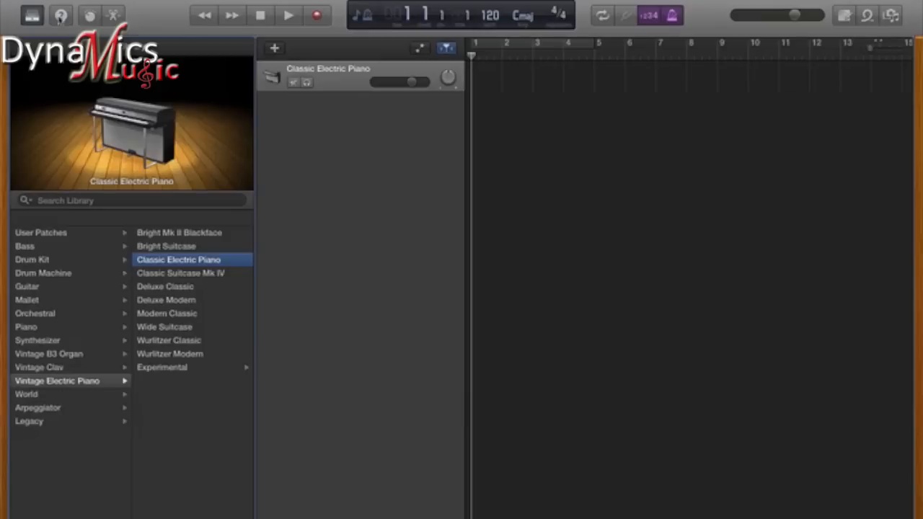
Show and hide the Smart Controls and the Editors for the Classic Electric Piano track.
left_click(89, 16)
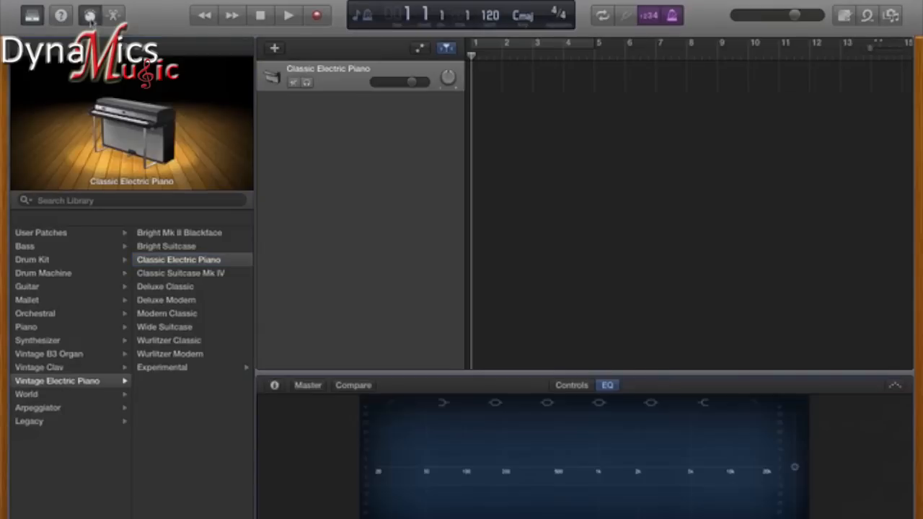
left_click(90, 15)
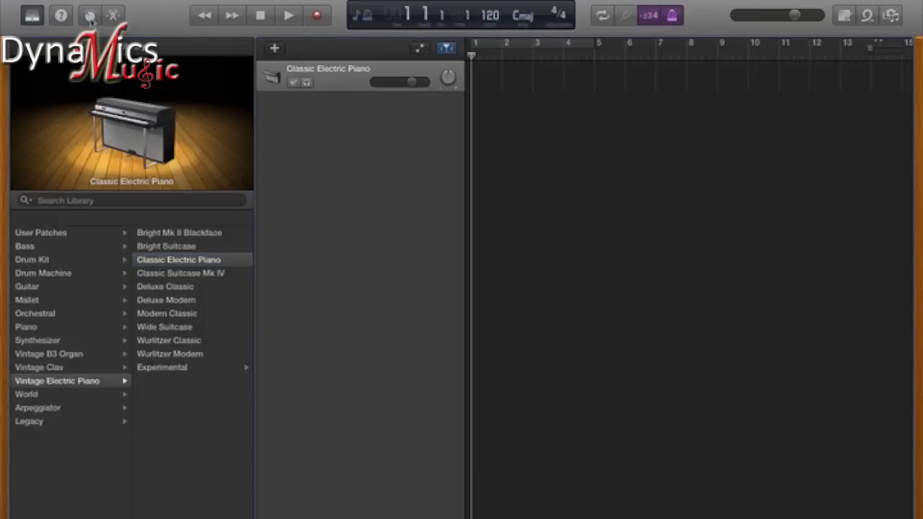
left_click(113, 15)
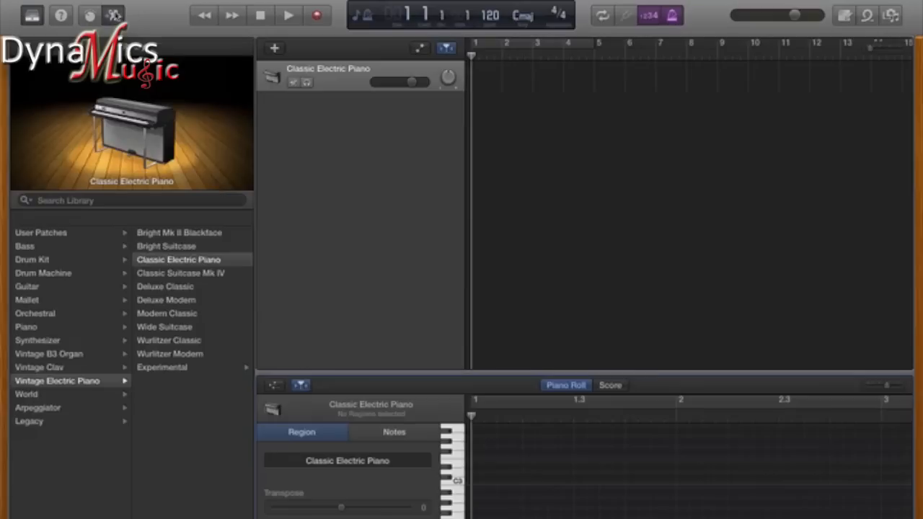
left_click(113, 15)
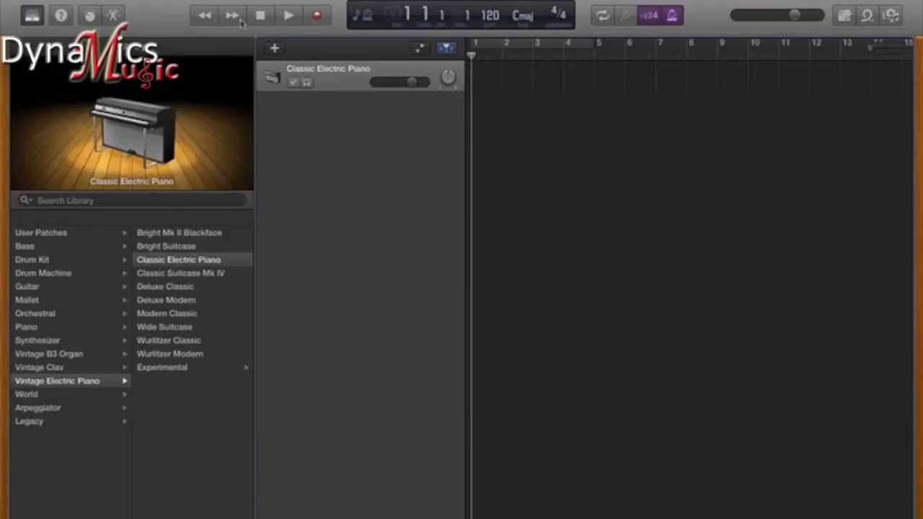
Switch the LCD display mode to Time, and toggle the cycle area on and off.
left_click(366, 18)
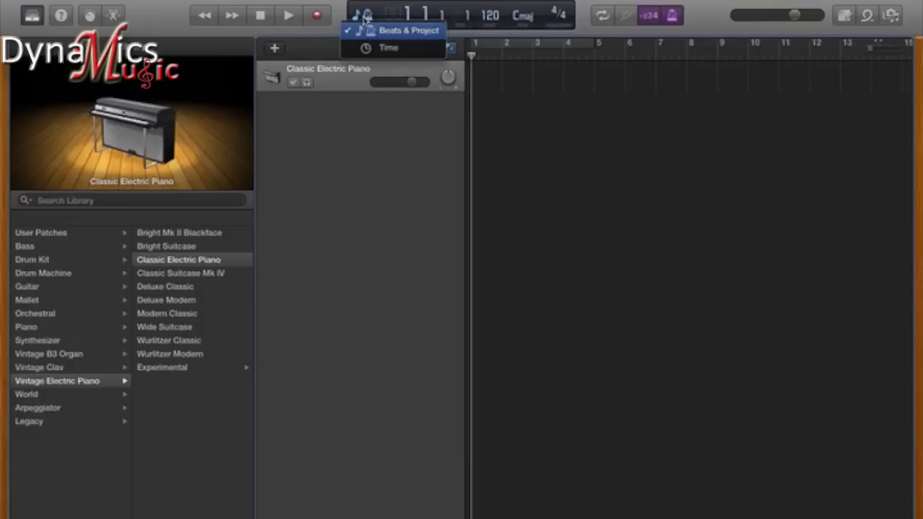
left_click(375, 47)
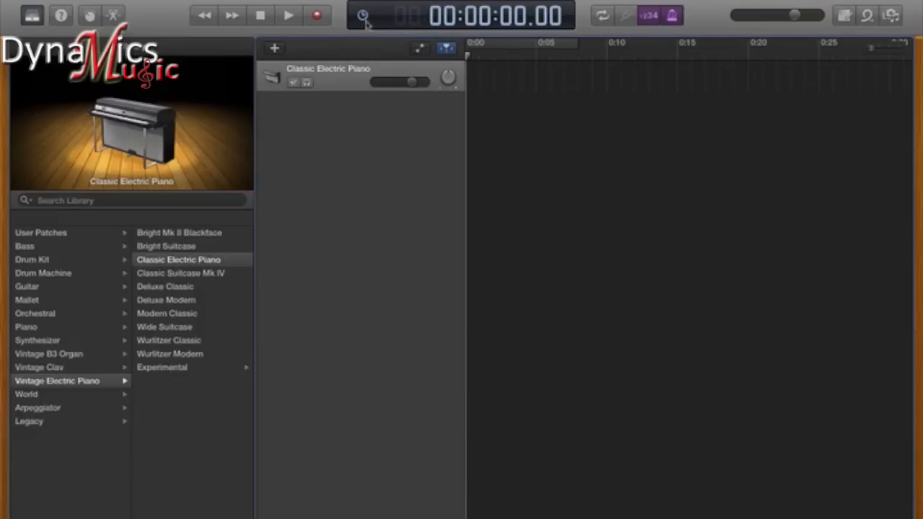
left_click(366, 18)
left_click(369, 30)
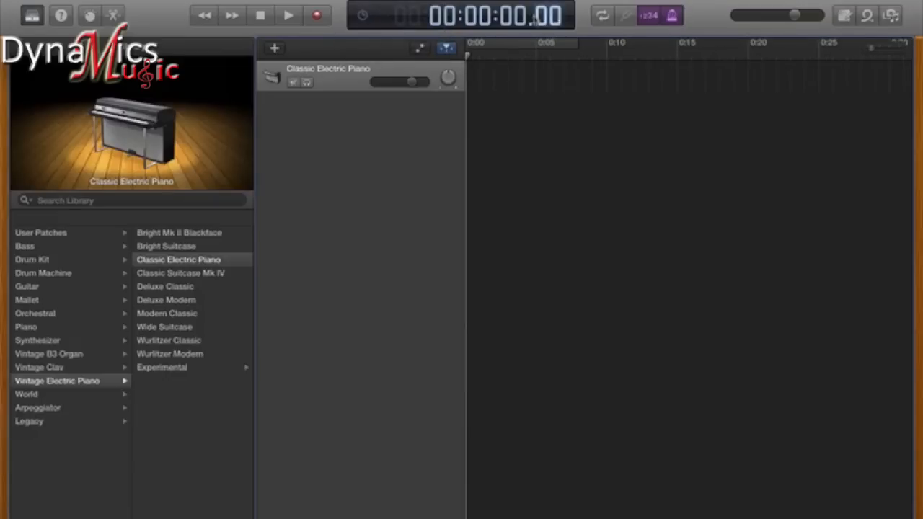
left_click(602, 16)
left_click(601, 16)
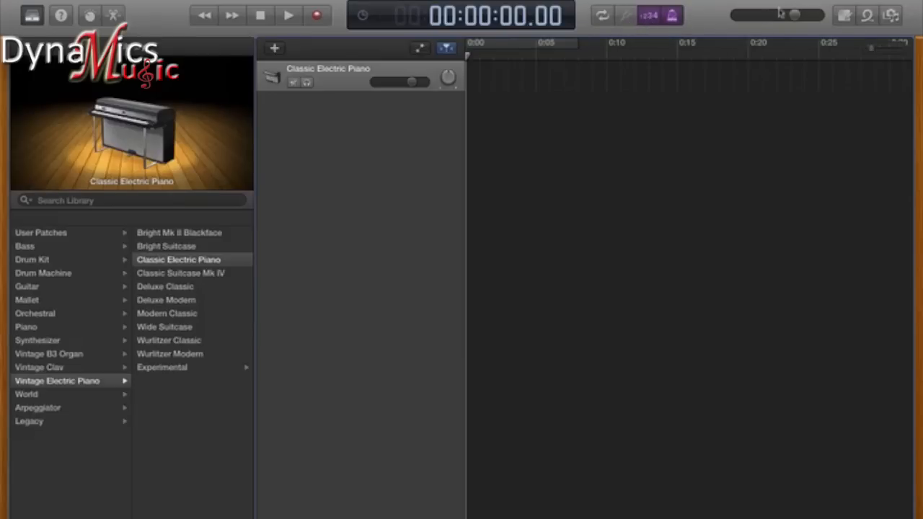
Show and close the Note Pad, the Loops browser and the Media browser in turn.
left_click(845, 15)
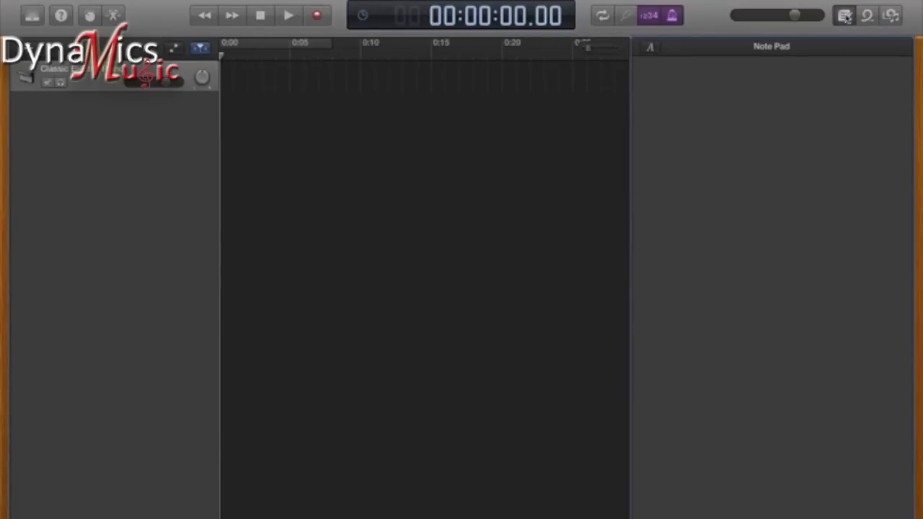
left_click(845, 15)
left_click(868, 16)
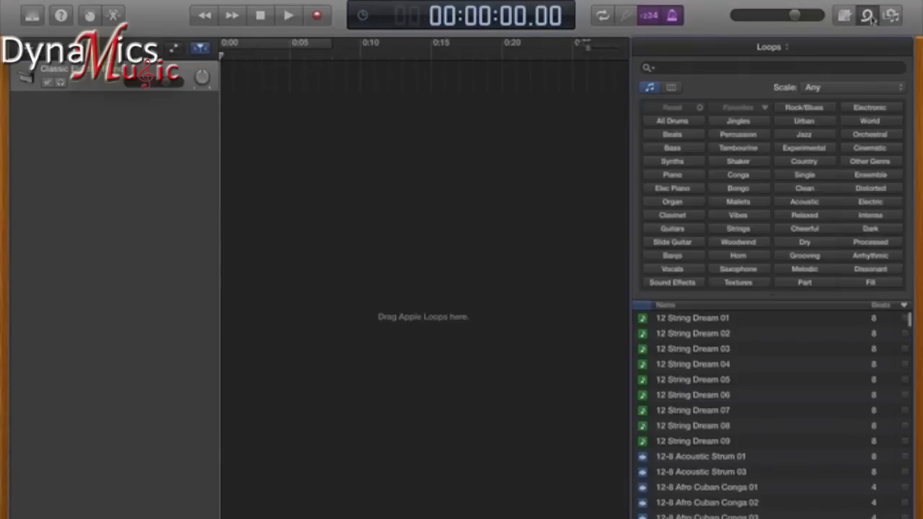
left_click(869, 16)
left_click(891, 16)
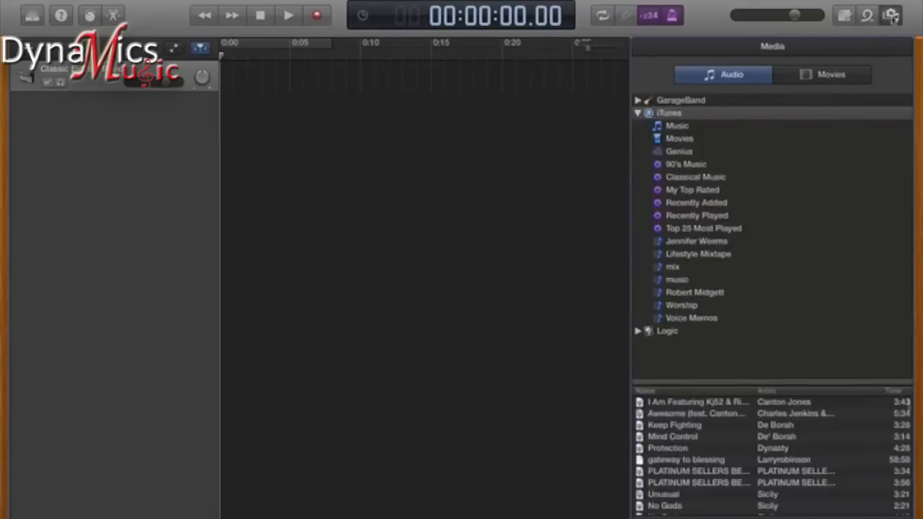
left_click(892, 16)
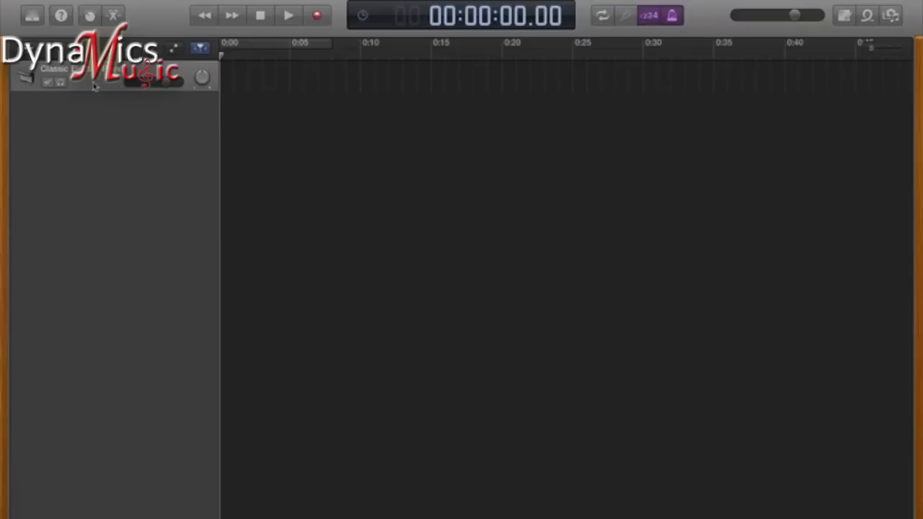
Try out the solo, mute and volume controls of the Classic Electric Piano track.
left_click(62, 82)
left_click(47, 84)
left_click_drag(166, 84, 195, 81)
Examine the new-track options without creating a track, and toggle track automation and playhead catching on and off.
key("alt+super+n")
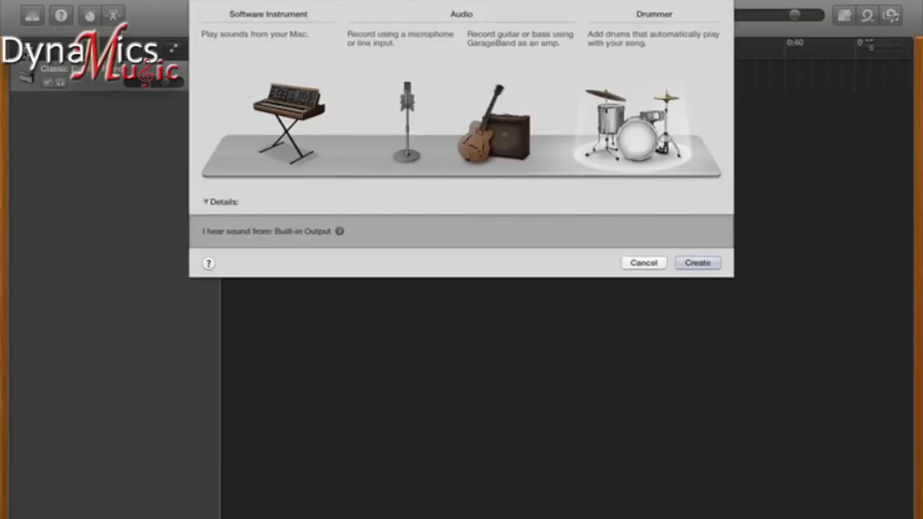
left_click(644, 263)
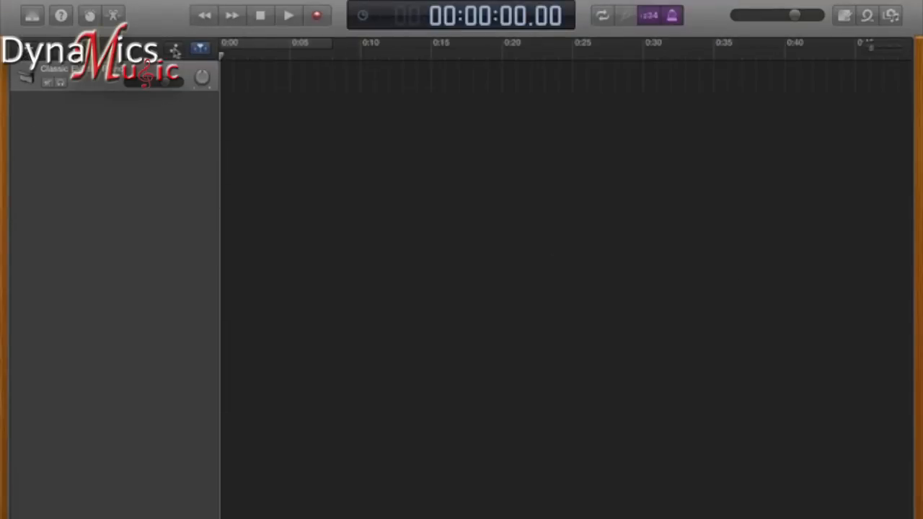
left_click(174, 49)
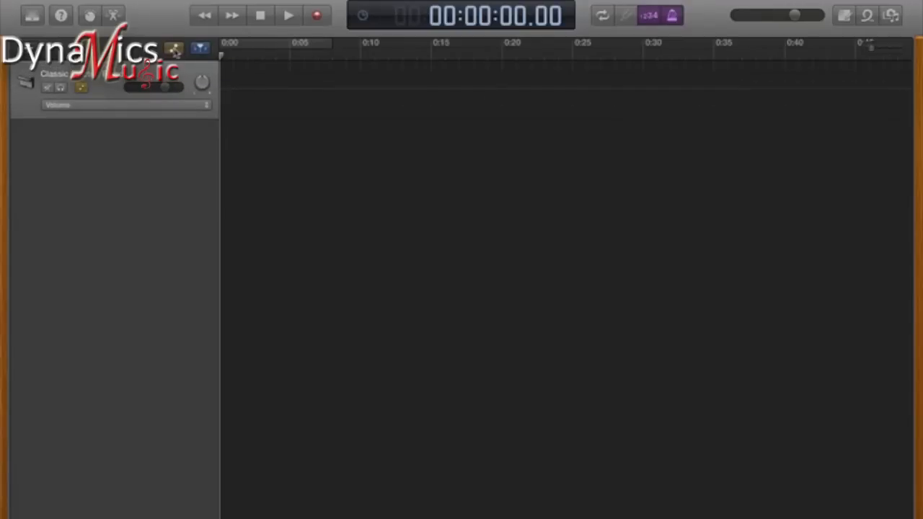
left_click(174, 49)
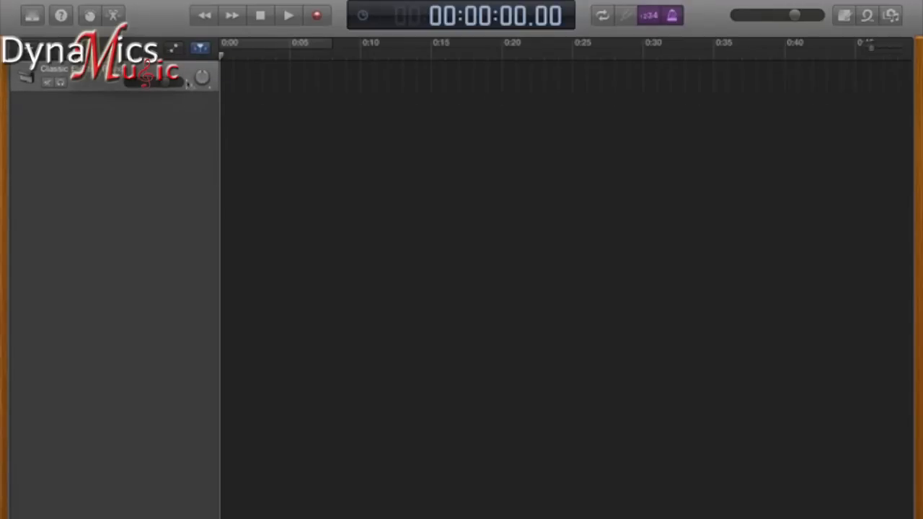
left_click(200, 48)
left_click(200, 49)
key("alt+super+n")
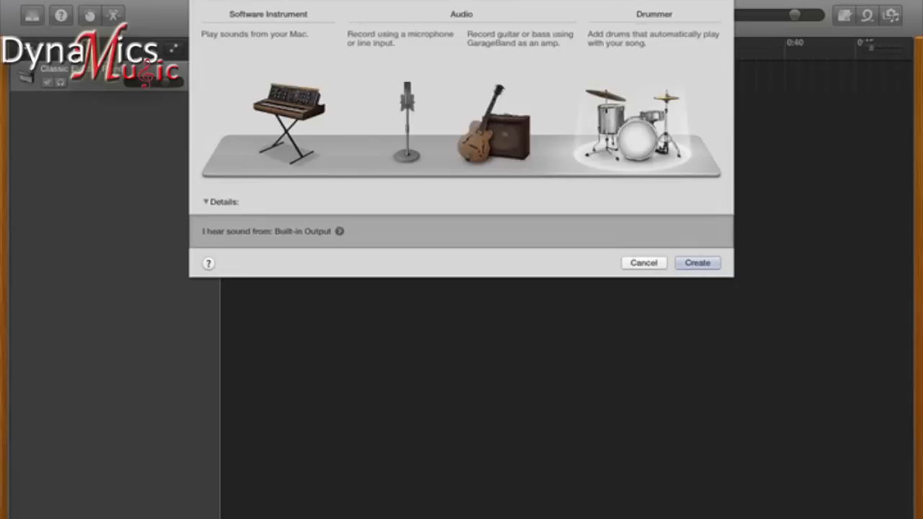
left_click(642, 264)
Browse the Library's Drum Machine, Drum Kit, Guitar, Vintage B3 Organ and Legacy categories, closing the Library when done.
left_click(34, 20)
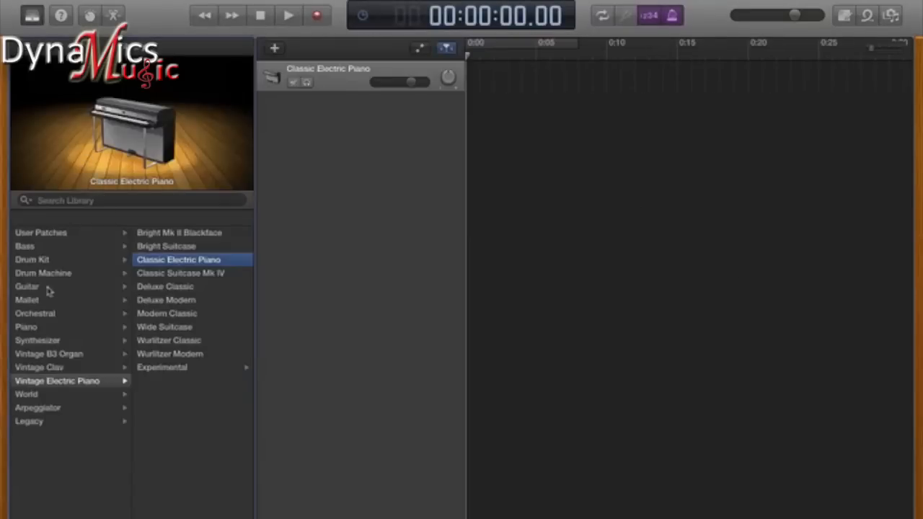
left_click(40, 273)
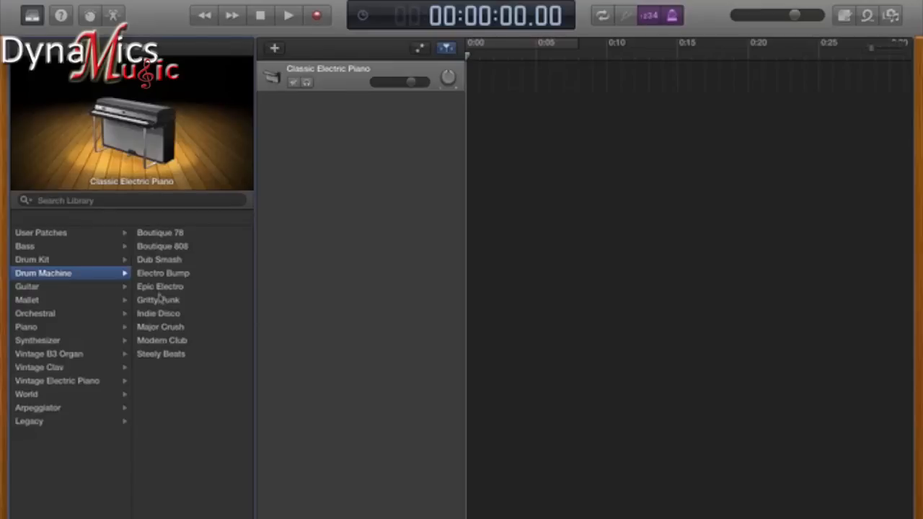
left_click(41, 264)
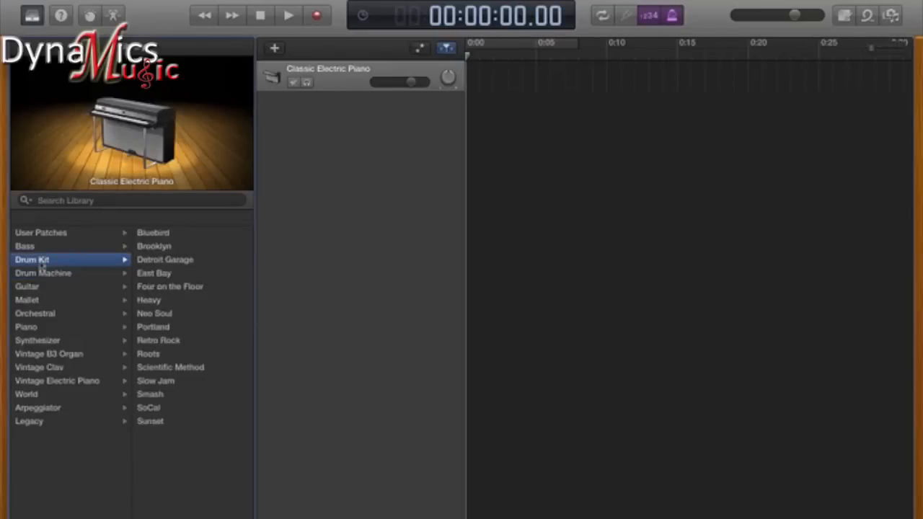
left_click(40, 289)
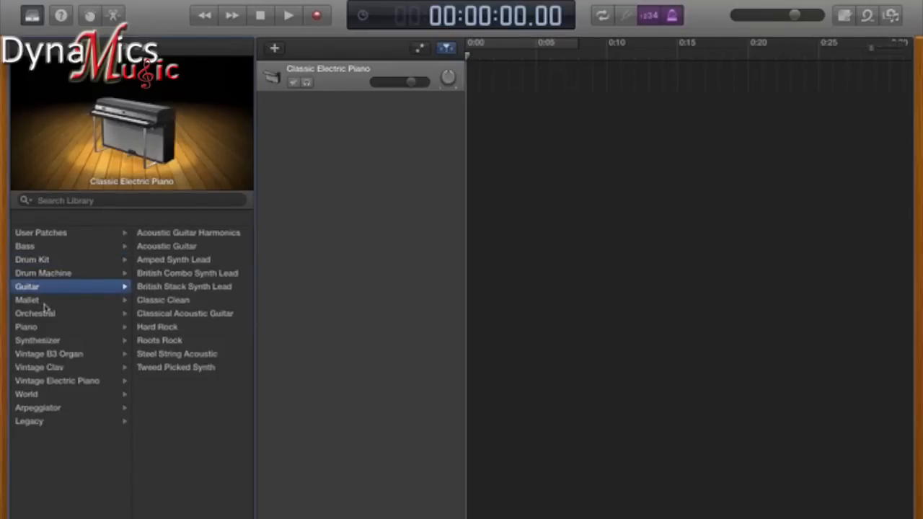
left_click(46, 356)
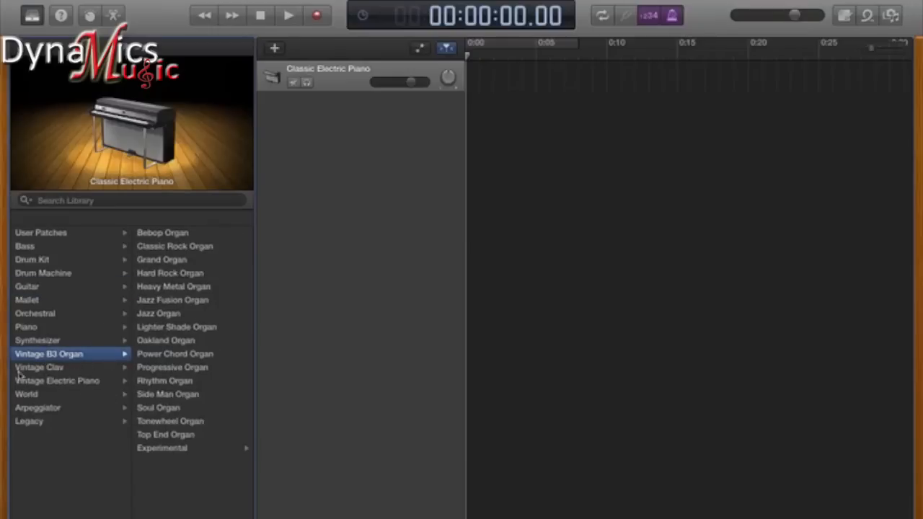
left_click(37, 425)
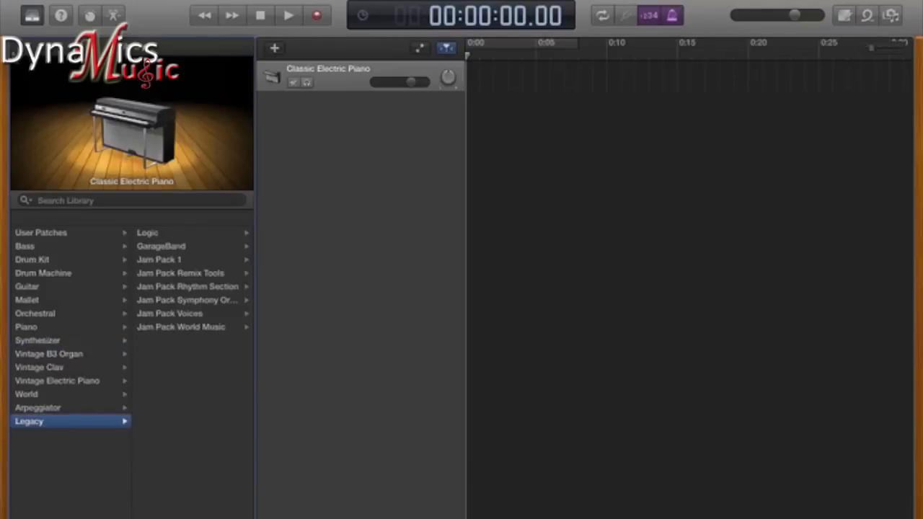
left_click(29, 16)
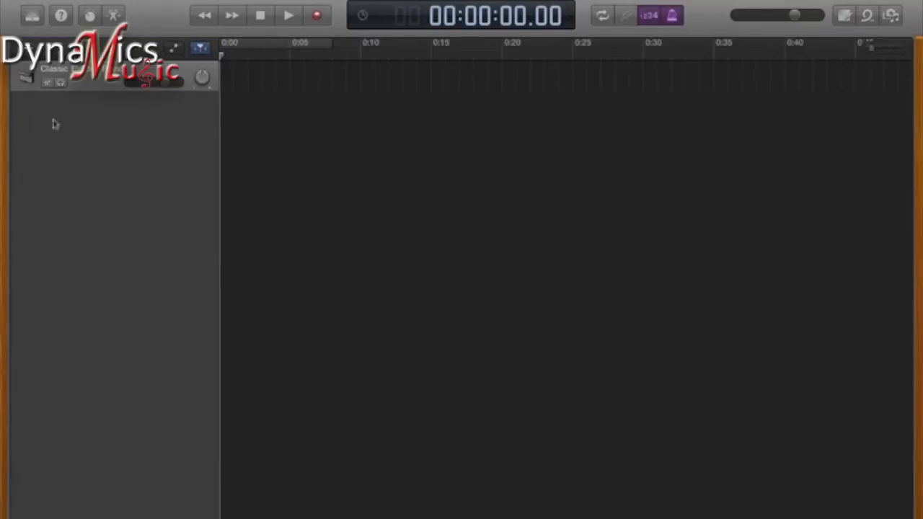
Add a new Drummer track below the Classic Electric Piano track.
left_click(31, 47)
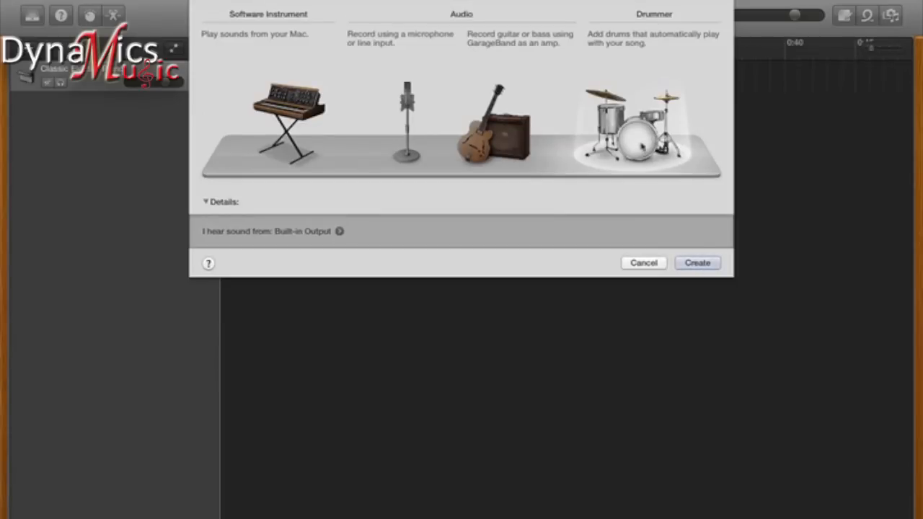
left_click(698, 266)
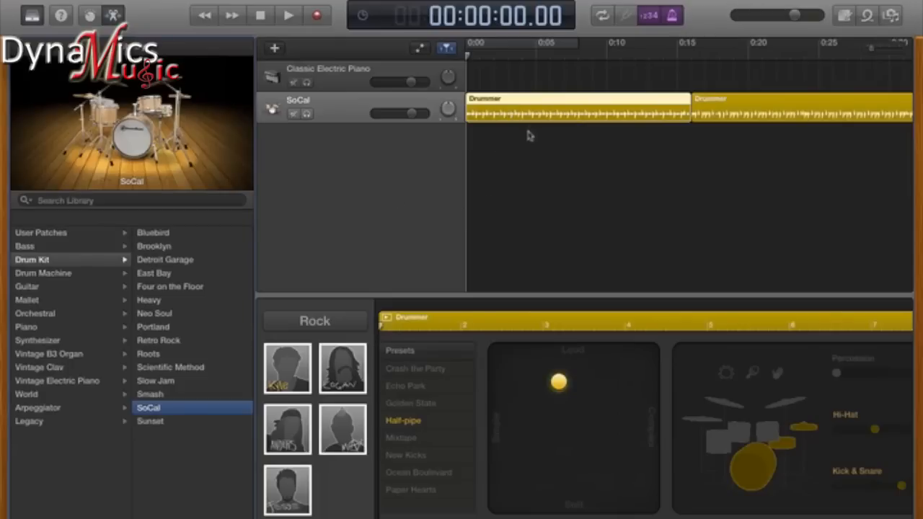
Switch the LCD display mode to Beats & Project and set the project tempo to 164.
left_click(364, 19)
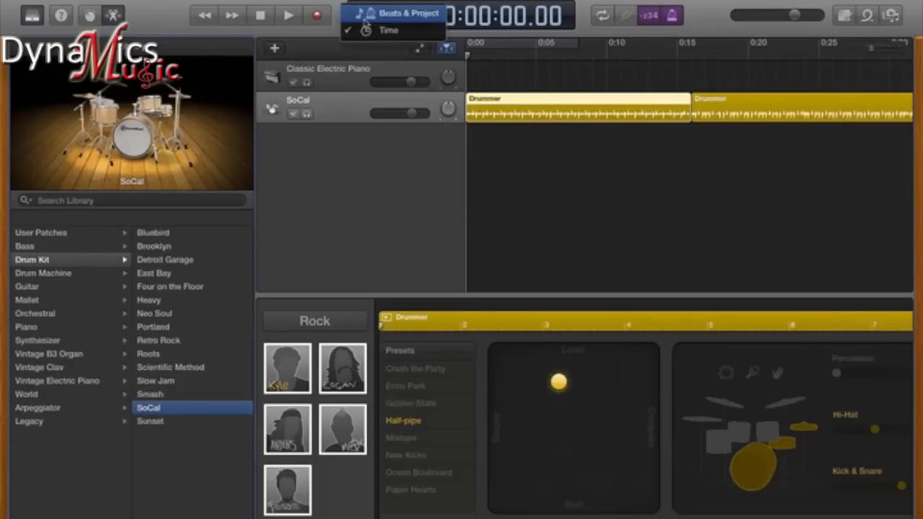
left_click(390, 14)
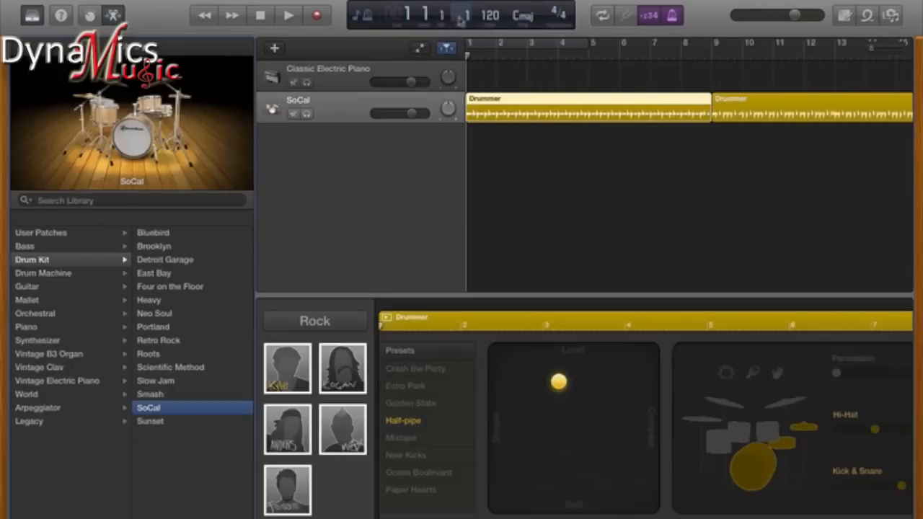
left_click_drag(503, 14, 502, 0)
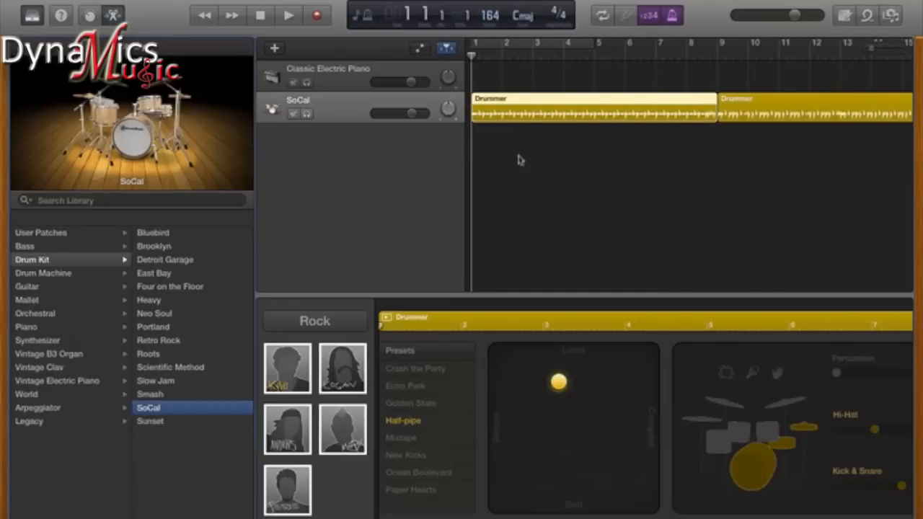
Play the project from bar 1 to listen to both Drummer regions on the SoCal track.
key("space")
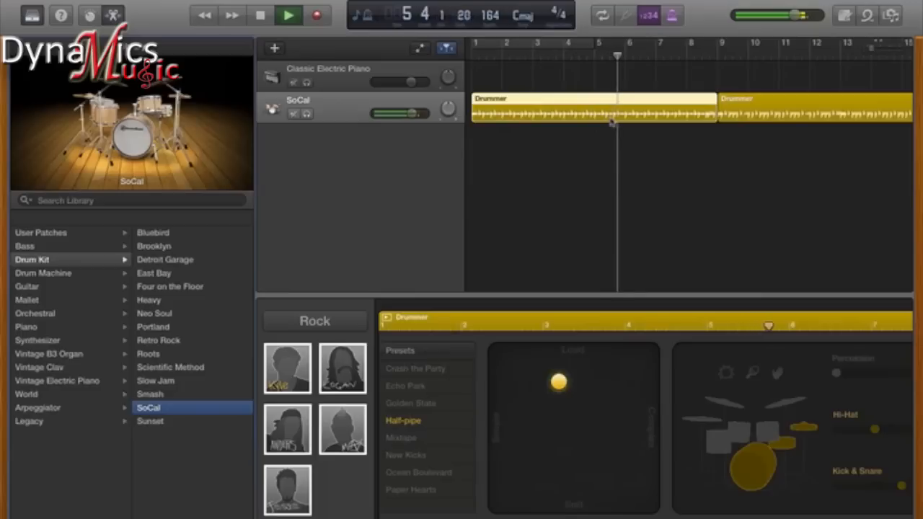
scroll(600, 159, "right", 2)
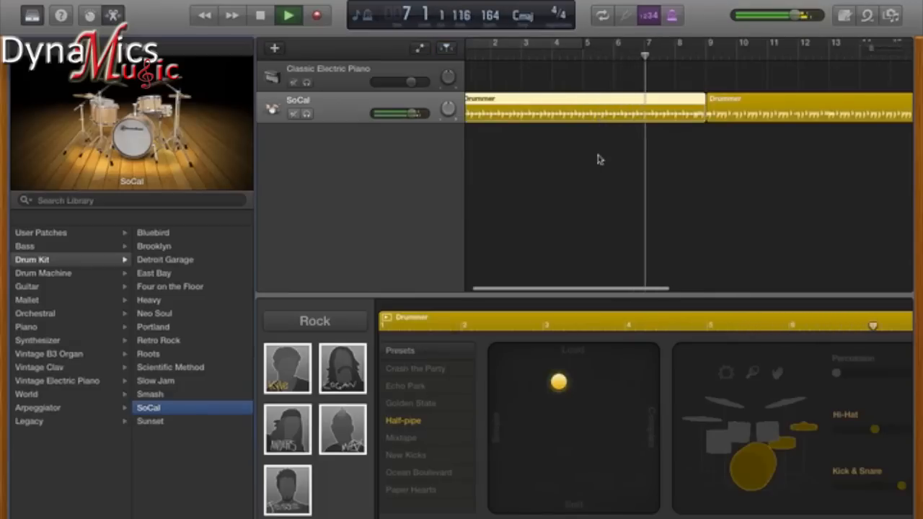
scroll(600, 159, "right", 2)
scroll(600, 160, "right", 1)
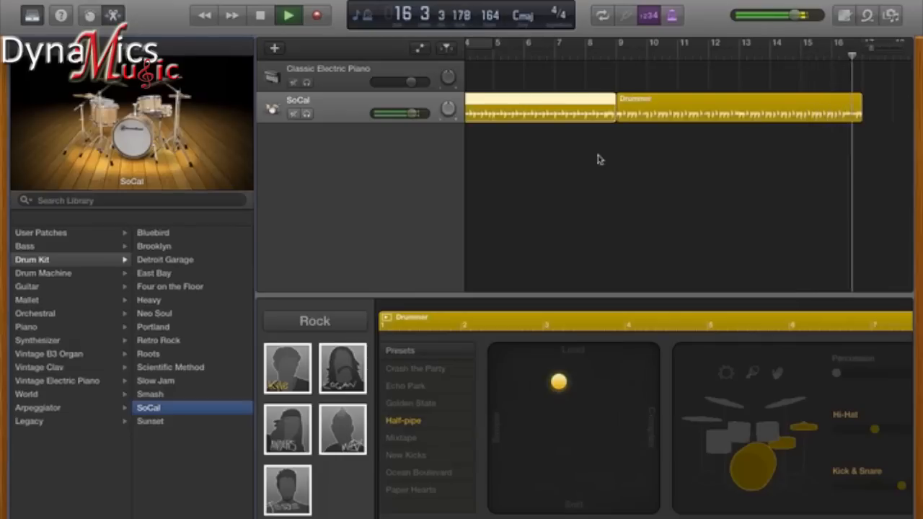
Stop playback, turn on the cycle area, and extend its end to bar 17 so it spans both Drummer regions.
key("space")
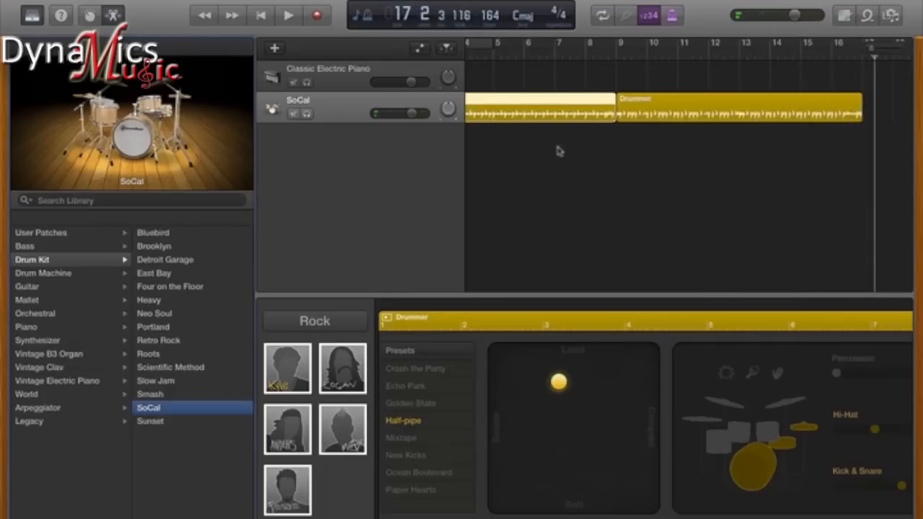
scroll(559, 152, "left", 5)
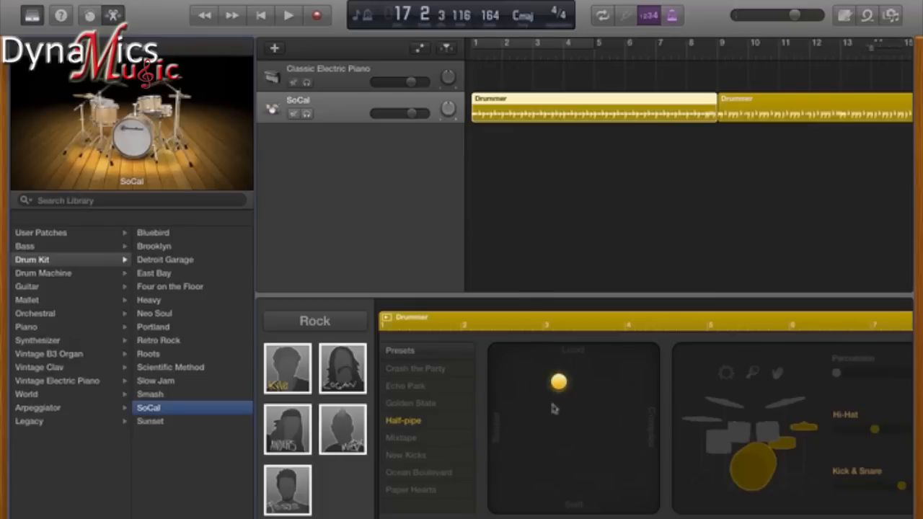
left_click(545, 46)
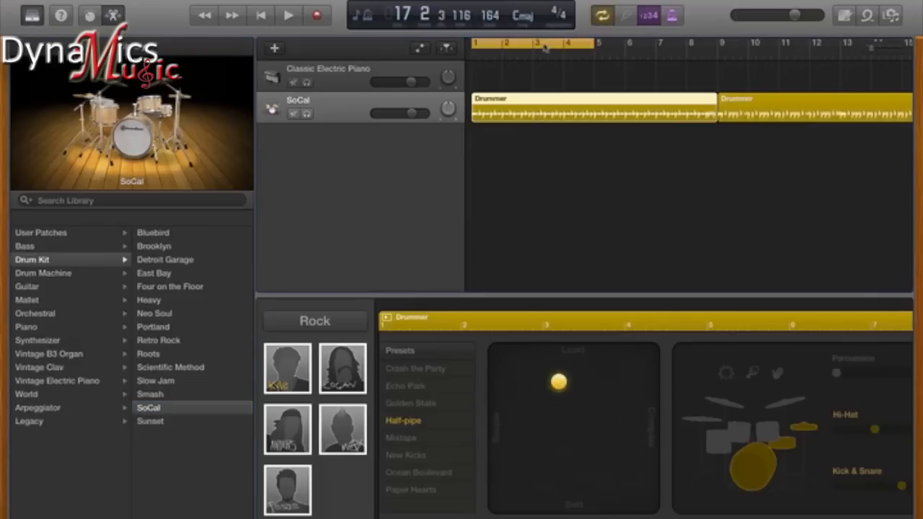
left_click_drag(596, 46, 872, 117)
scroll(767, 157, "right", 3)
scroll(767, 157, "left", 6)
scroll(767, 158, "right", 4)
scroll(767, 157, "left", 5)
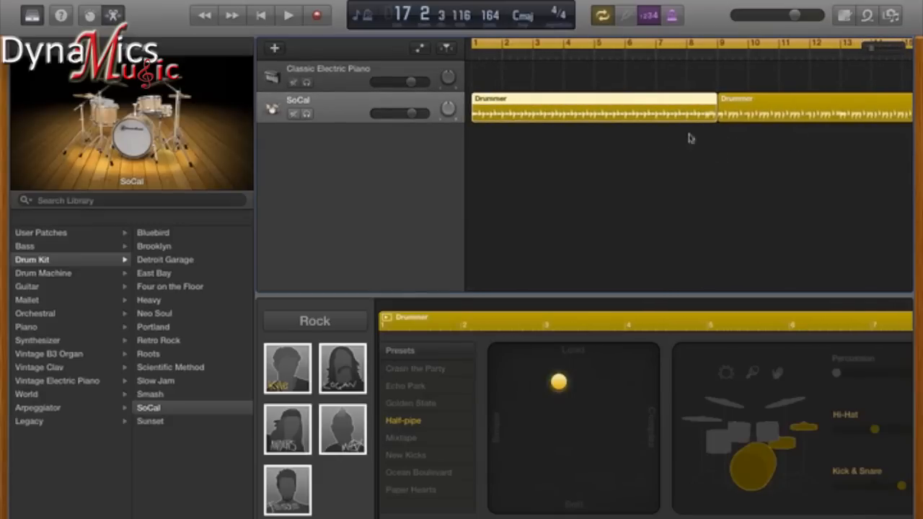
left_click(637, 45)
left_click(637, 45)
scroll(603, 155, "right", 3)
scroll(603, 155, "left", 3)
Try the Crash the Party, Echo Park and Half-pipe presets on the first Drummer region, apply New Kicks, and hide the Library.
left_click(416, 369)
left_click(415, 388)
left_click(417, 422)
left_click(413, 454)
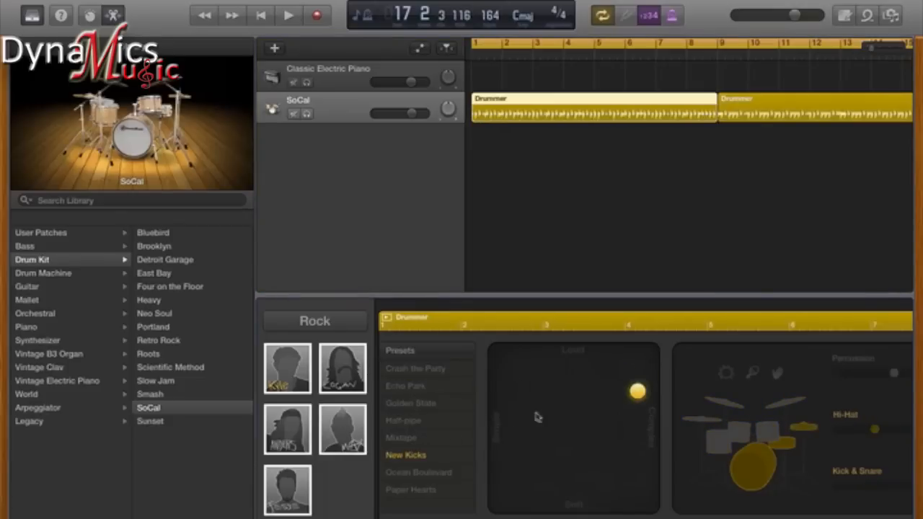
mouse_move(202, 120)
left_click(32, 15)
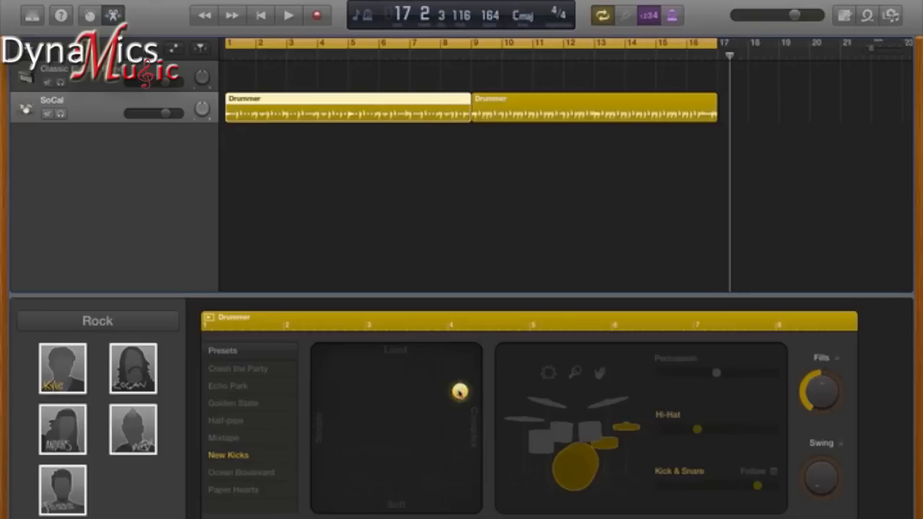
Shorten the cycle area to end at bar 9 and play the region with the XY pad puck in the Simple/Soft corner.
left_click_drag(459, 392, 374, 416)
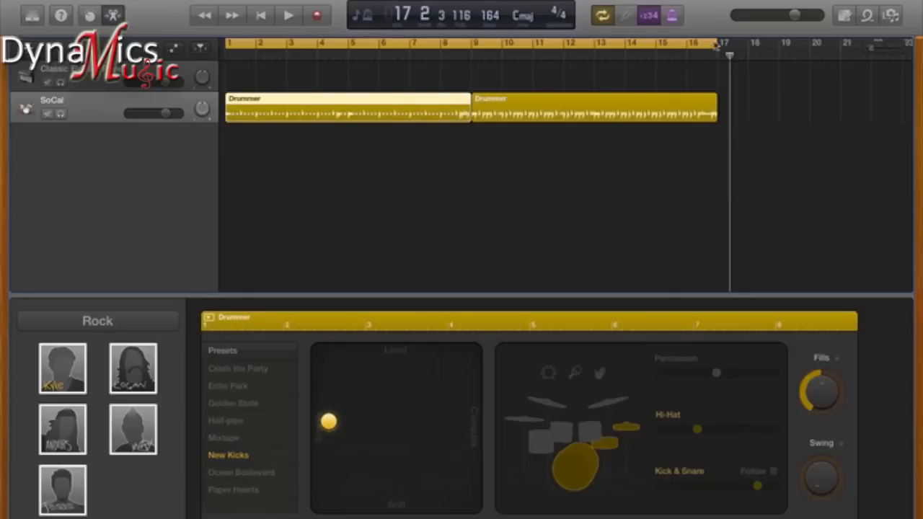
left_click_drag(718, 44, 470, 44)
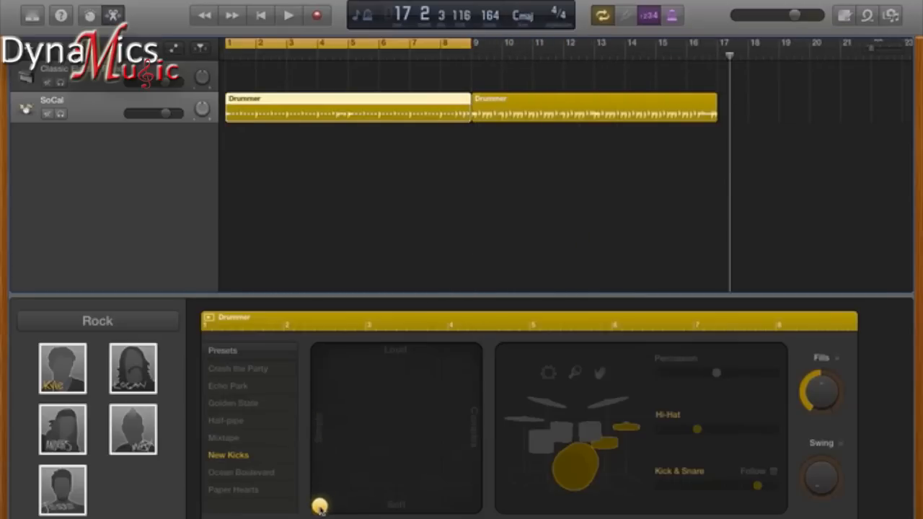
key("space")
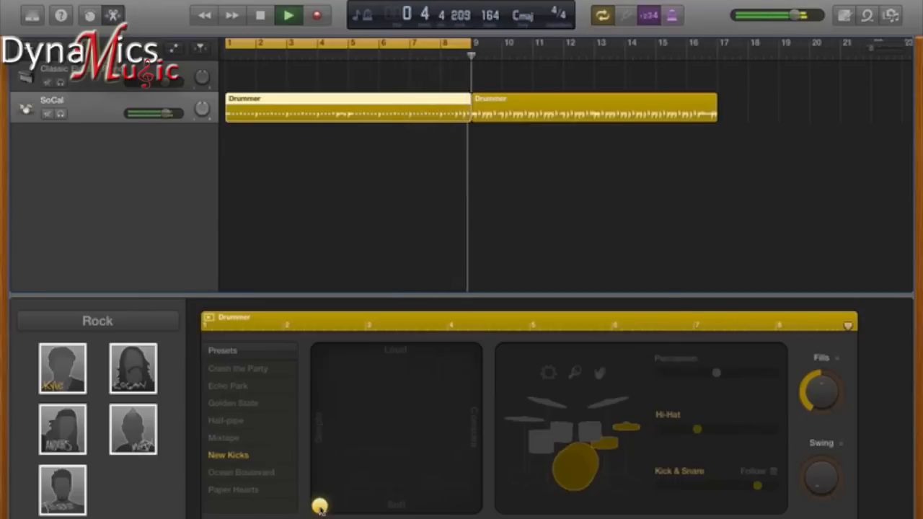
Audition the region with the puck in the Simple/Loud and Complex/Soft corners, ending with it near the centre of the XY pad.
key("space")
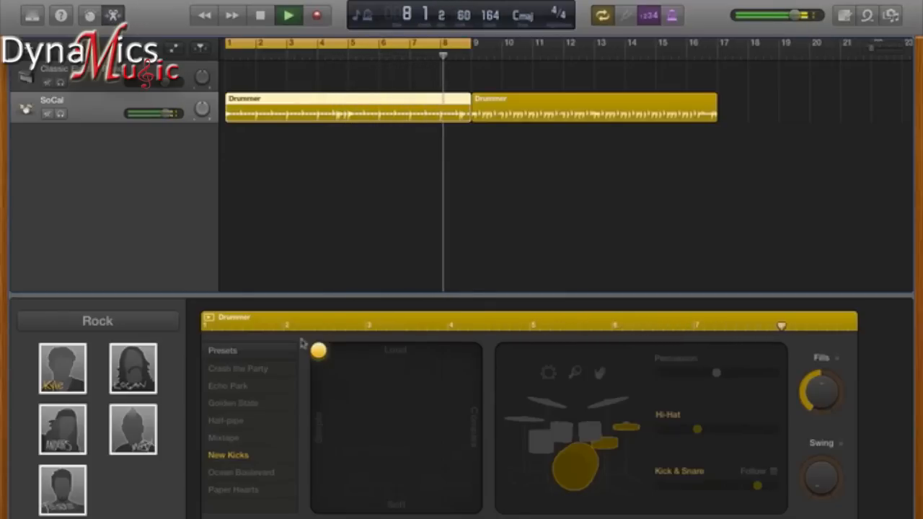
key("space")
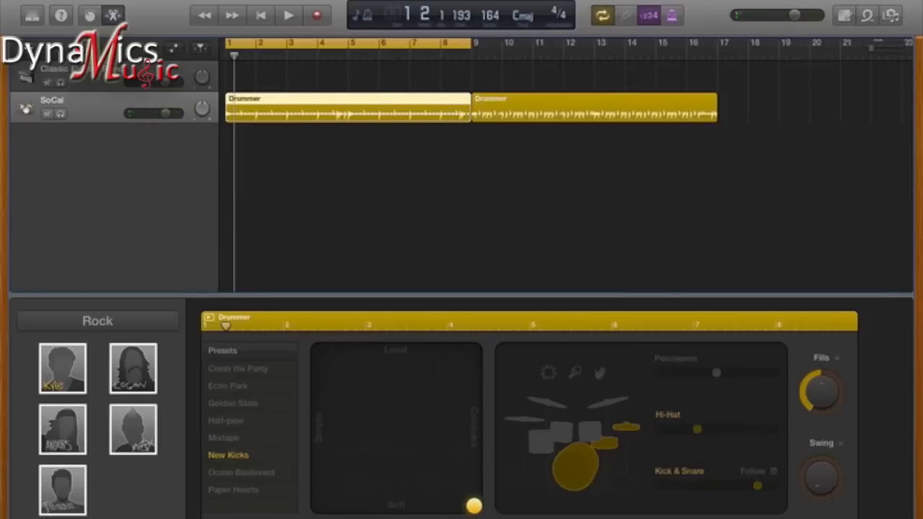
key("space")
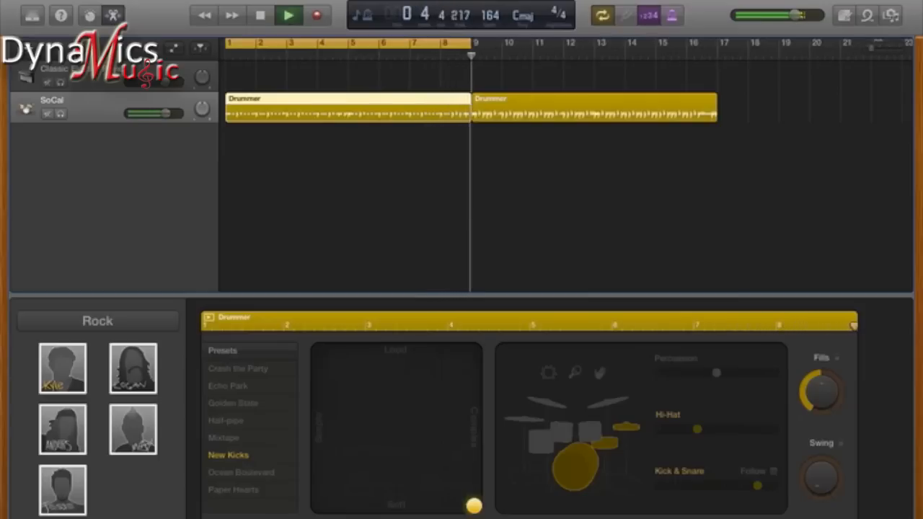
key("space")
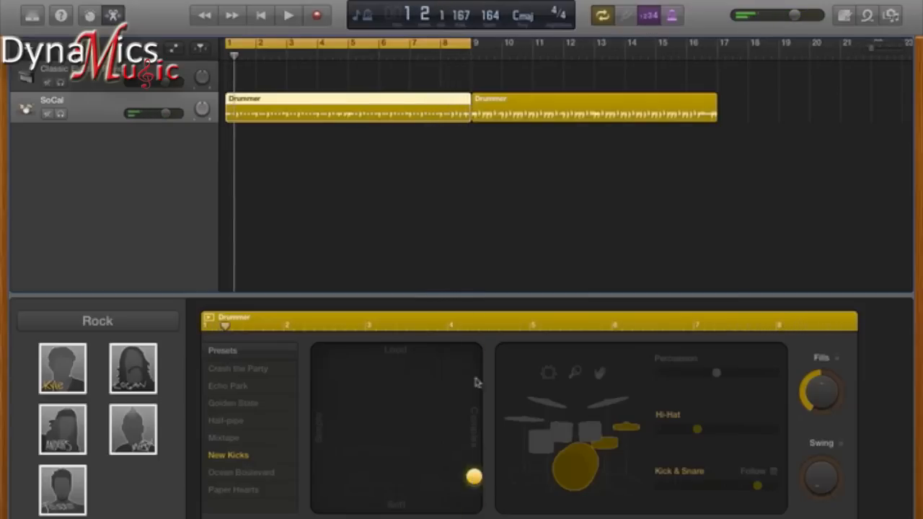
key("space")
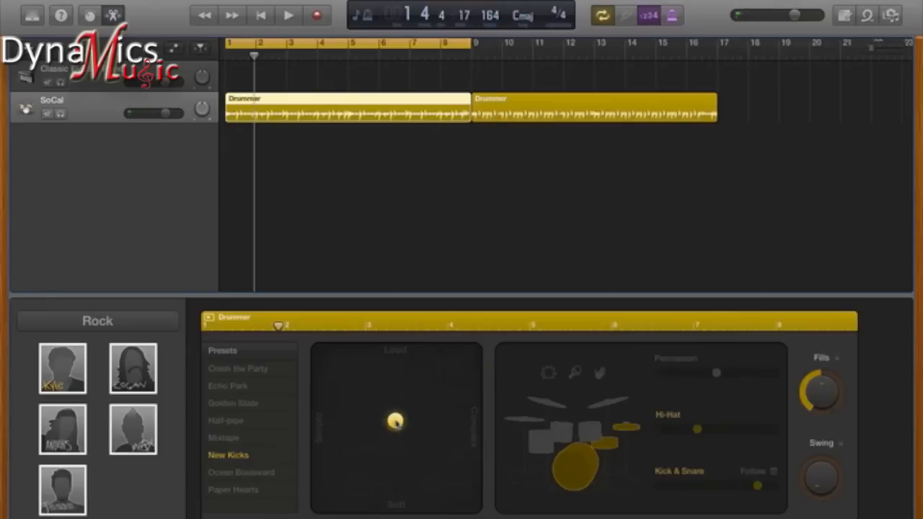
key("space")
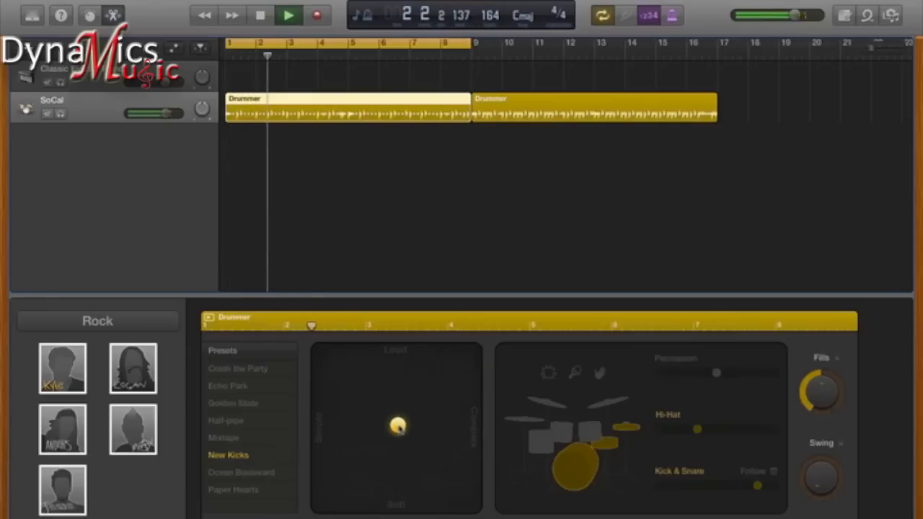
key("space")
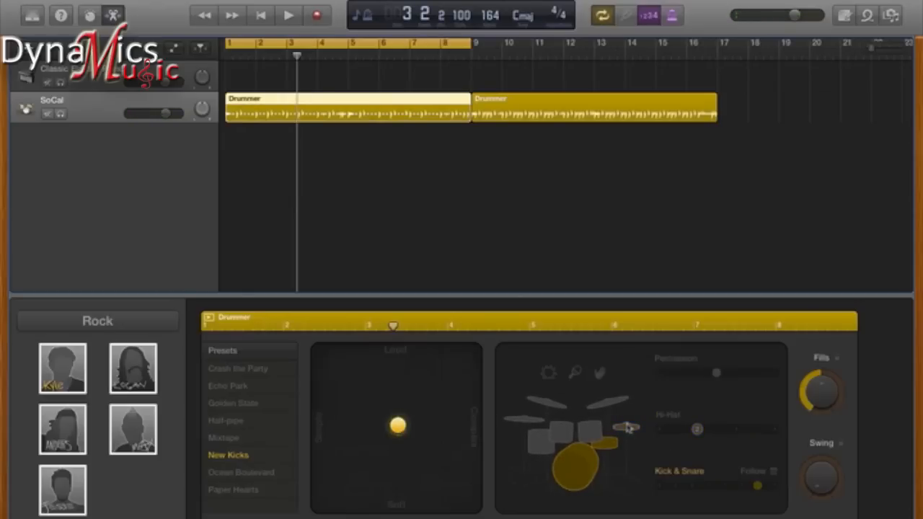
Play the region from bar 1 with the hi-hat switched off, and again with the cymbals switched on at variation 2.
key("Return")
key("space")
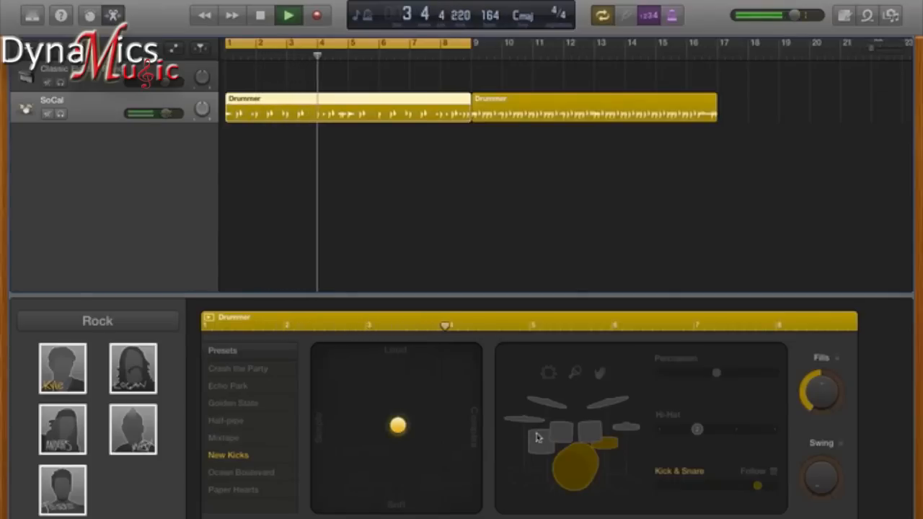
key("space")
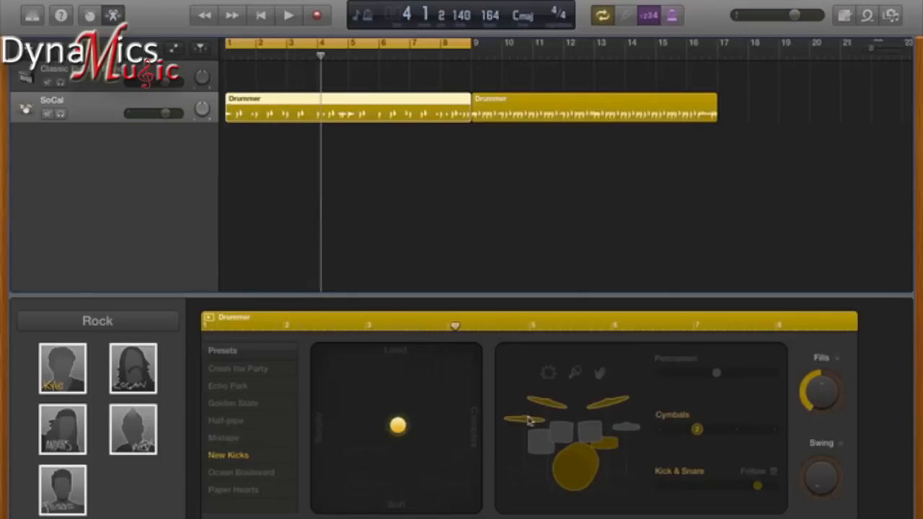
key("Return")
key("space")
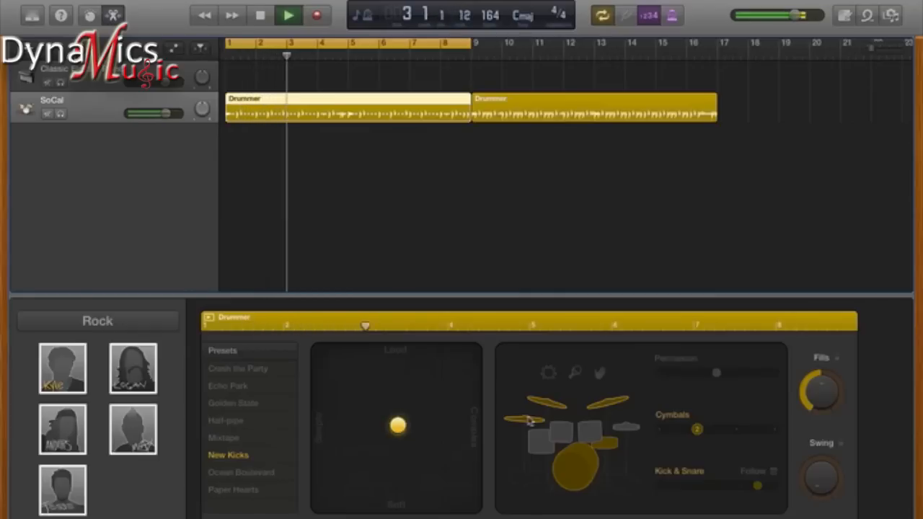
key("space")
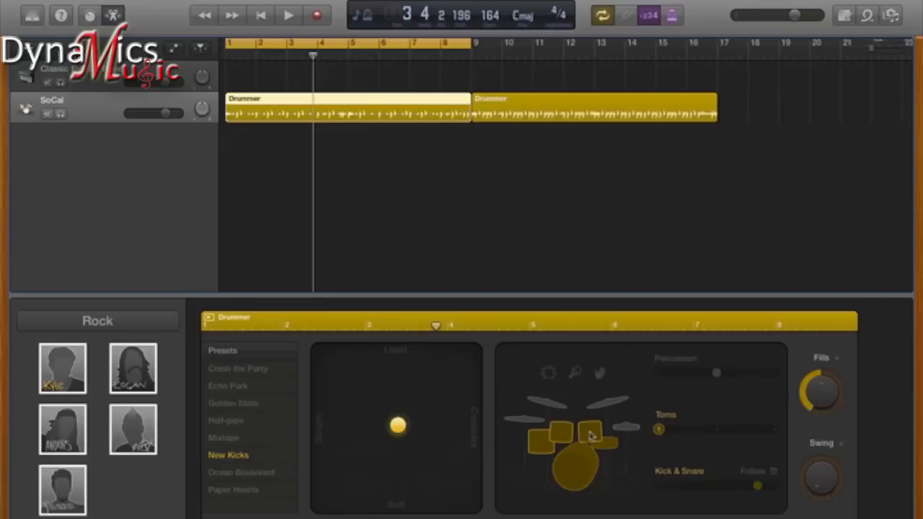
Play the region from bar 1 with the toms switched on in place of the cymbals at variation 1.
key("Return")
key("space")
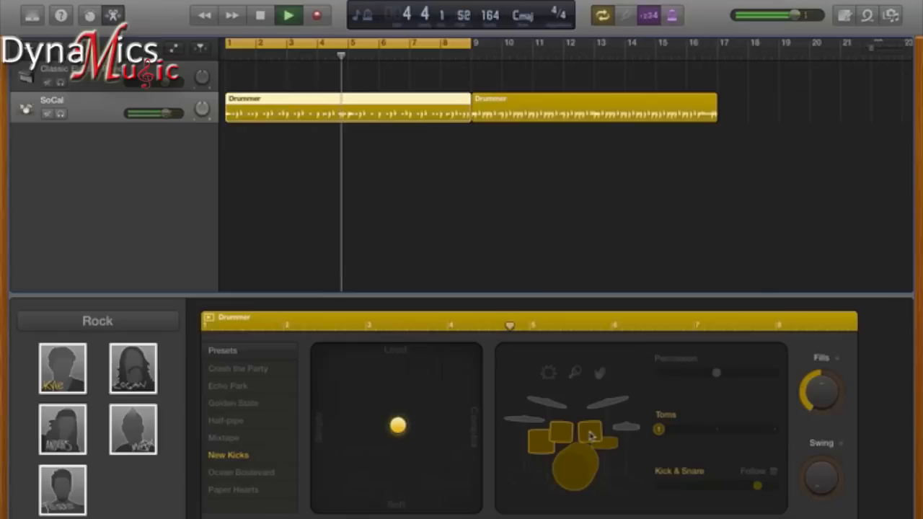
key("space")
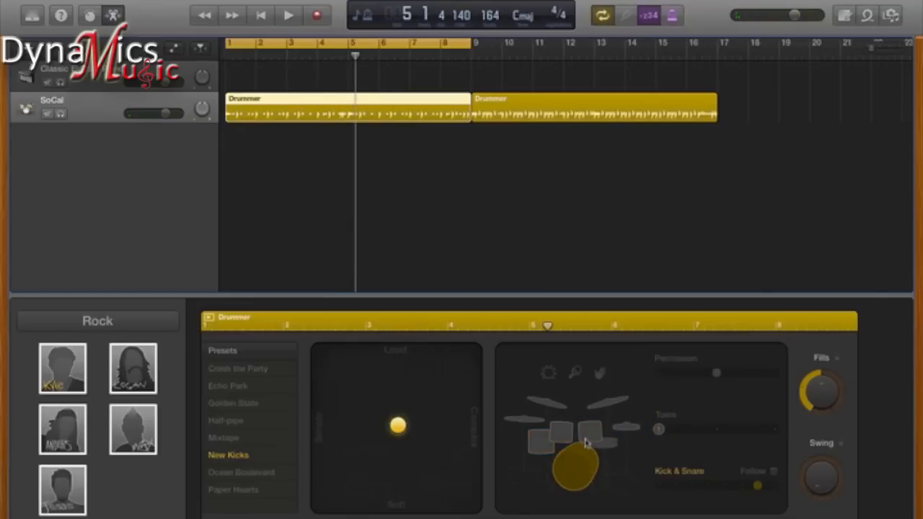
Play the region from bar 1 with the toms and snare switched off, and switch the hi-hat back on.
key("Return")
key("space")
left_click(626, 427)
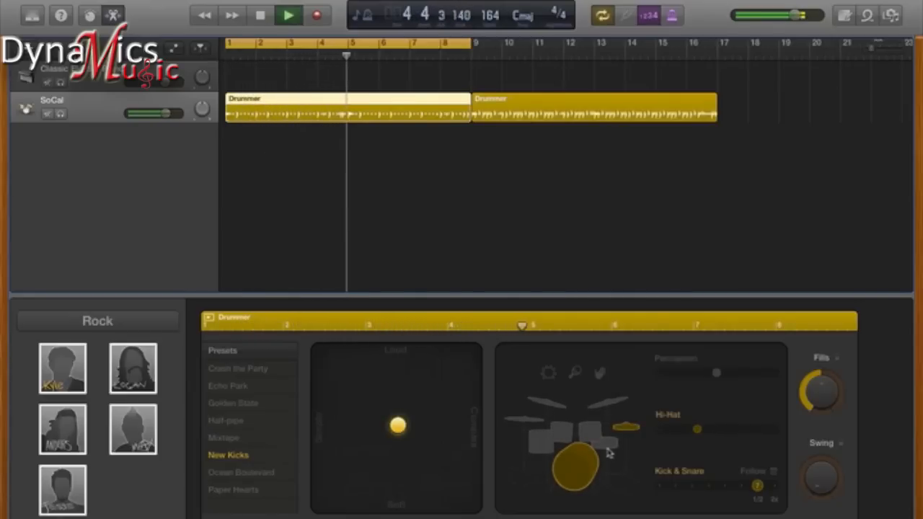
Listen to the region from bar 1 with the Hi-Hat variation at its highest setting, and set it to 1.
key("space")
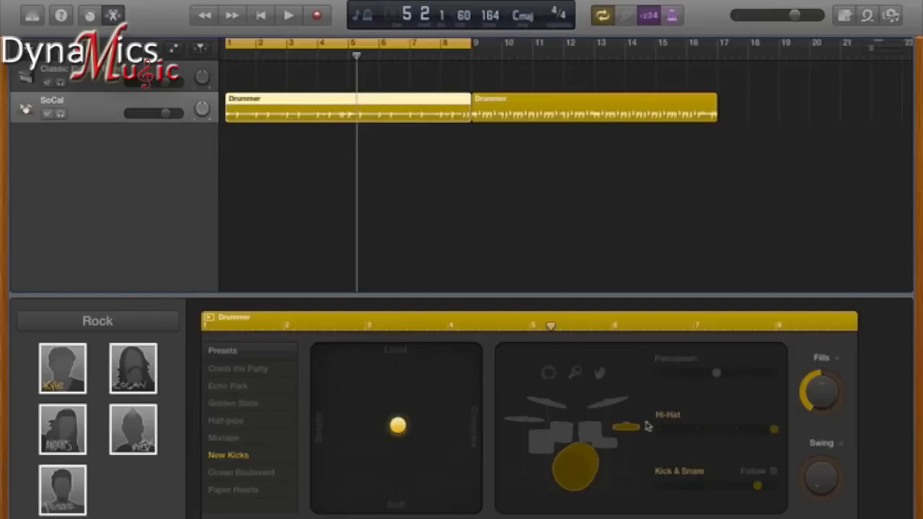
key("Return")
key("space")
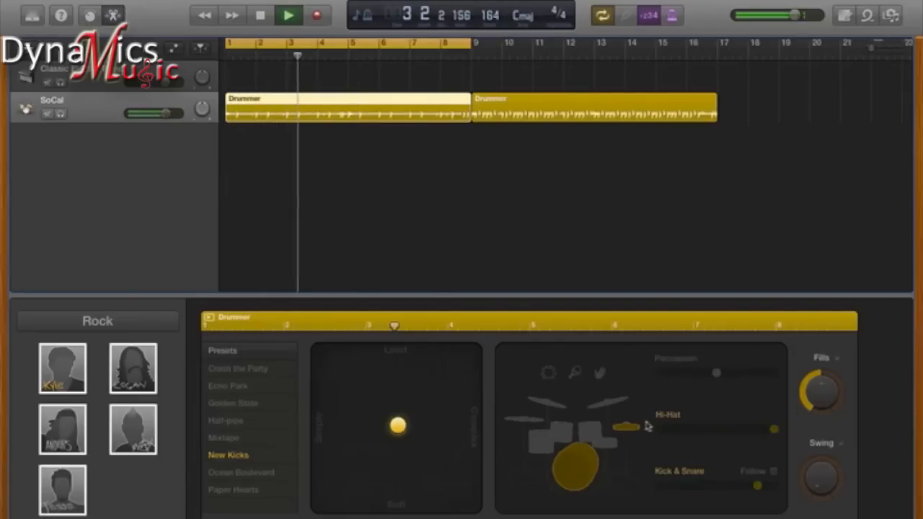
left_click_drag(697, 430, 665, 431)
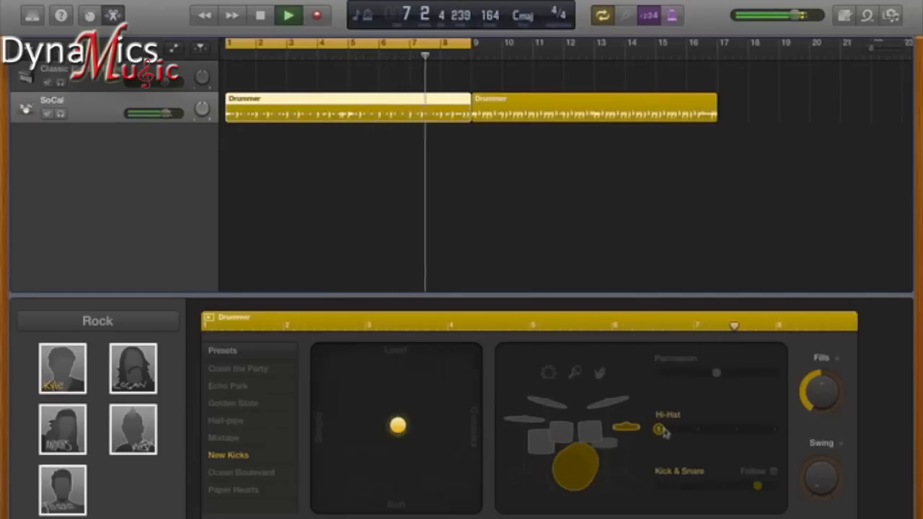
Switch the snare back on and compare several Kick & Snare variations during playback, including 4, 2 and 2x, settling on 5.
key("space")
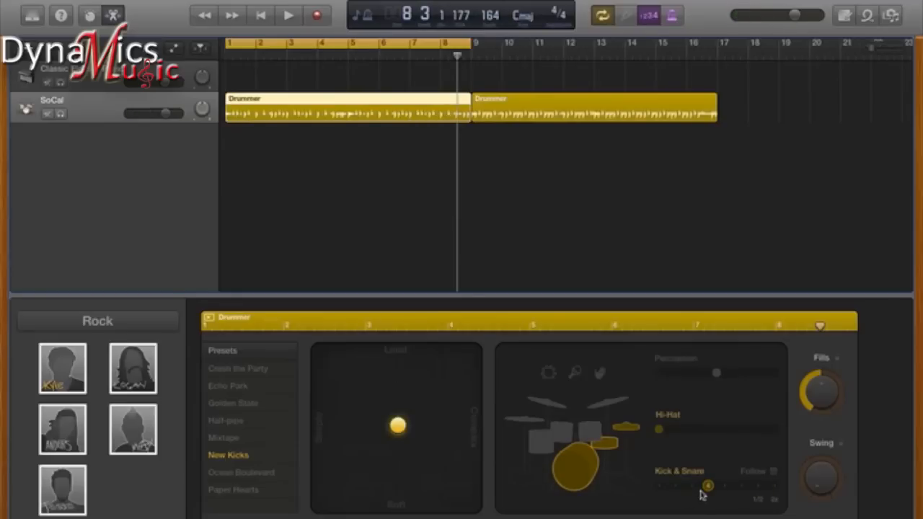
key("Return")
key("space")
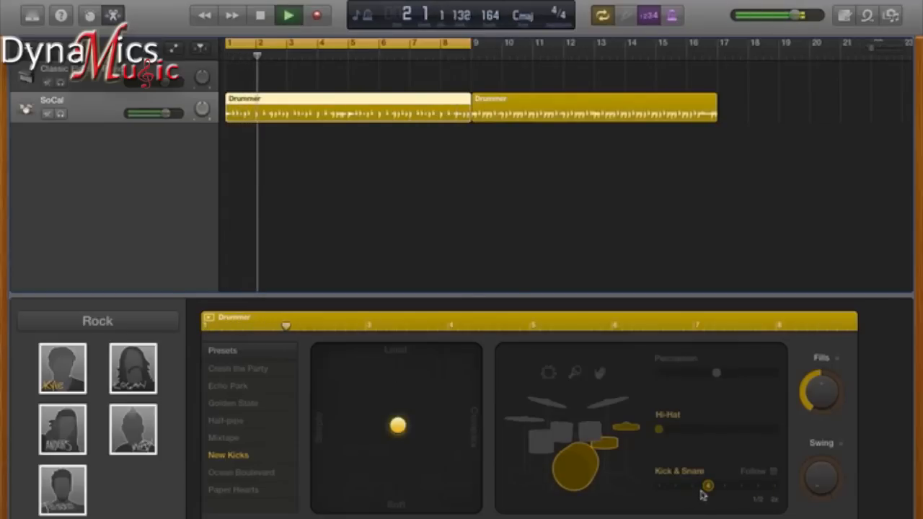
left_click(743, 487)
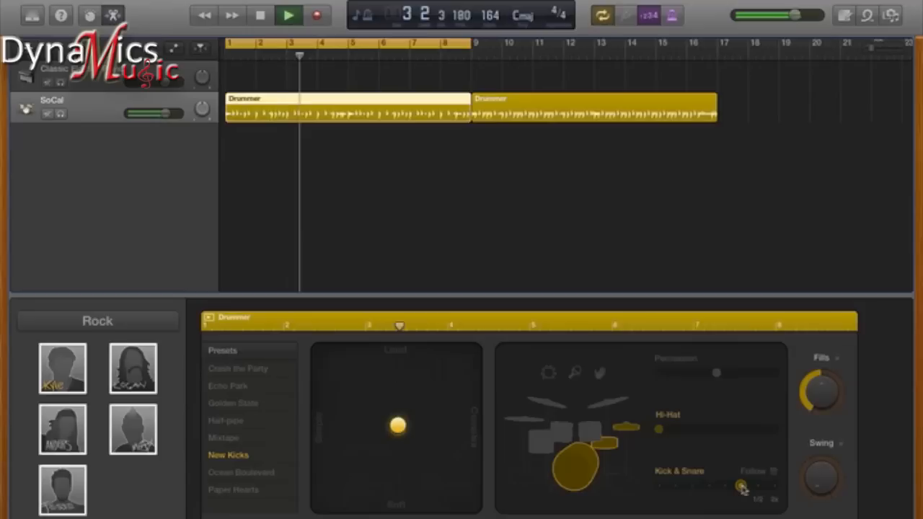
left_click(679, 489)
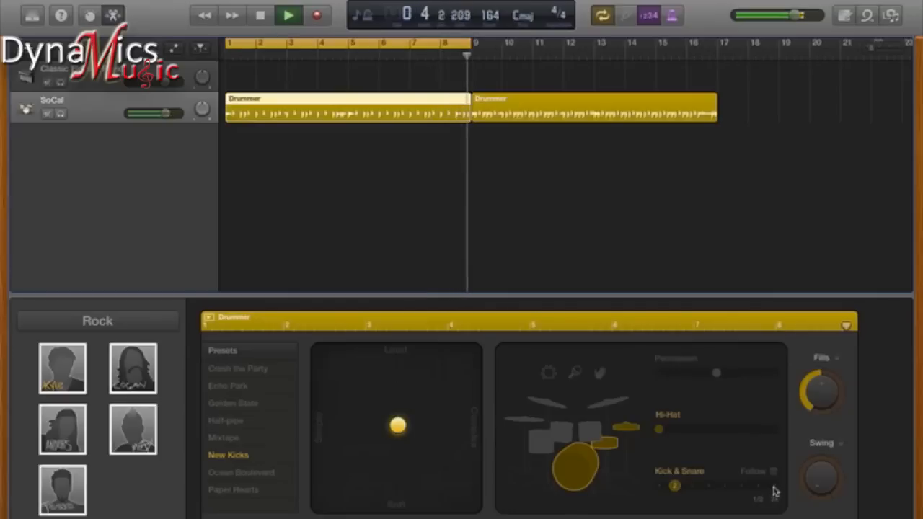
left_click(774, 487)
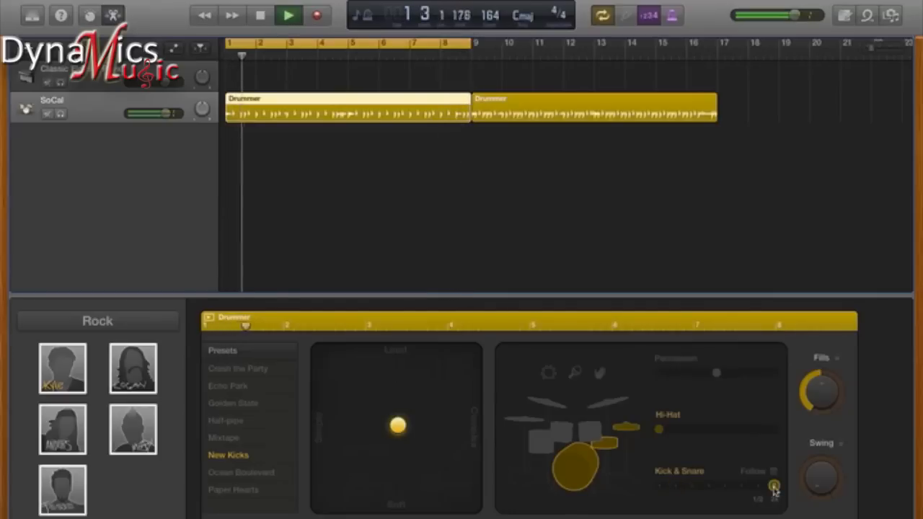
left_click(728, 486)
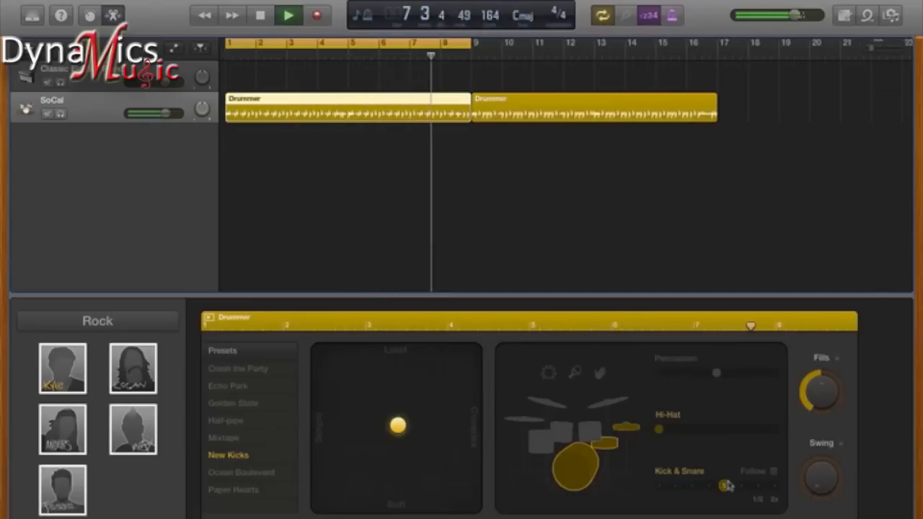
Move the XY pad puck partway toward Loud and Complex, and compare playback with Fills at minimum and at maximum.
key("space")
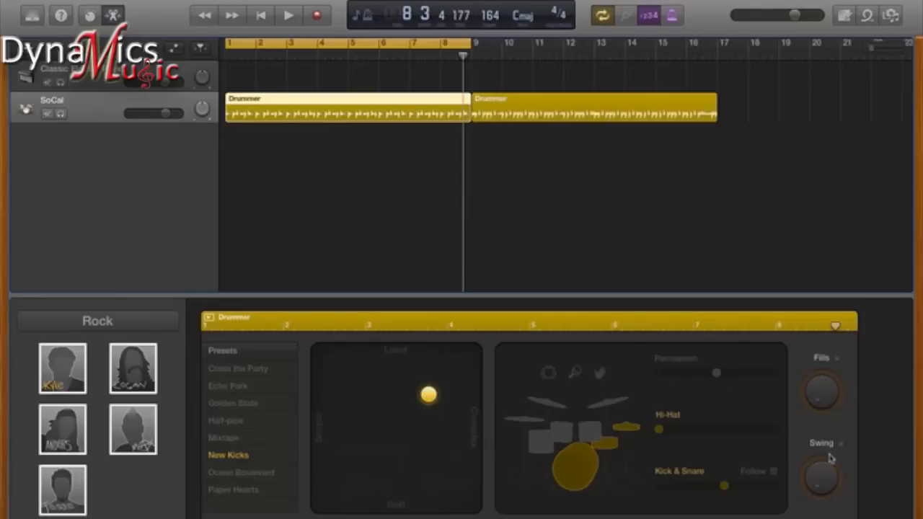
key("space")
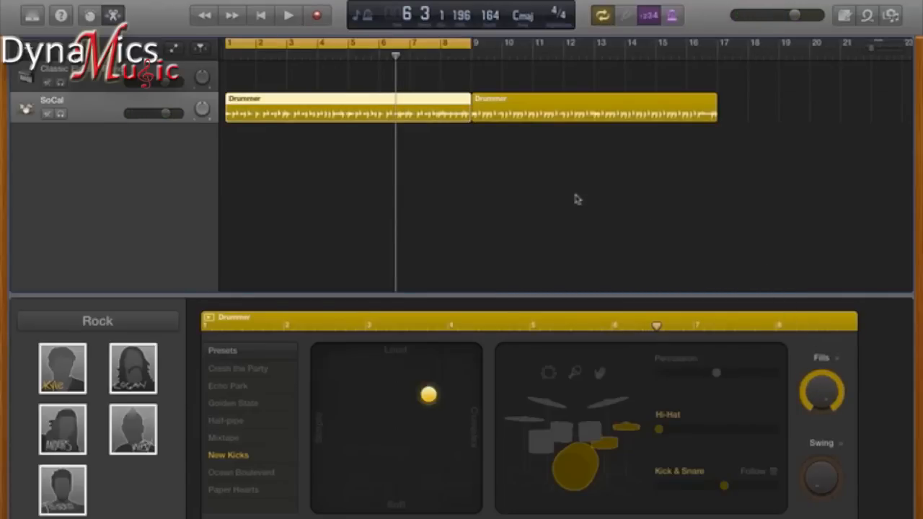
key("space")
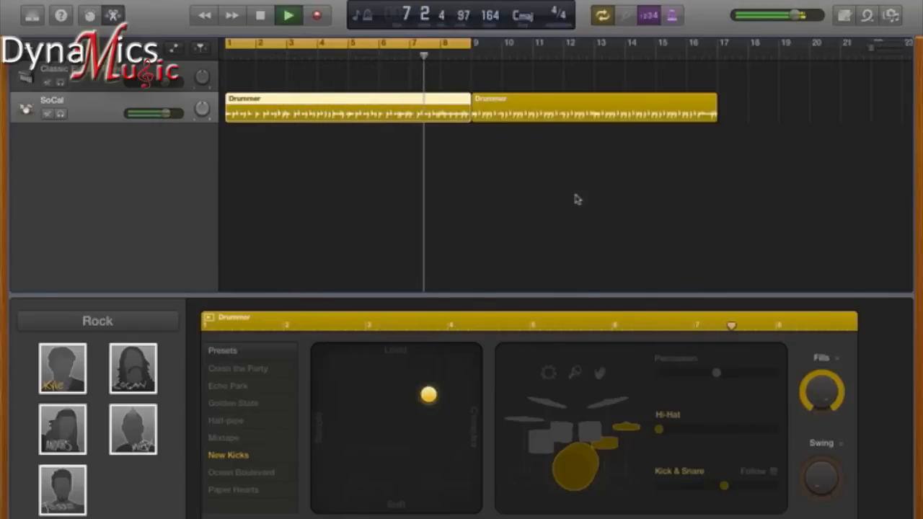
Stop playback, change the track's drummer to Logan from the Rock category, and listen to the resulting beat.
key("space")
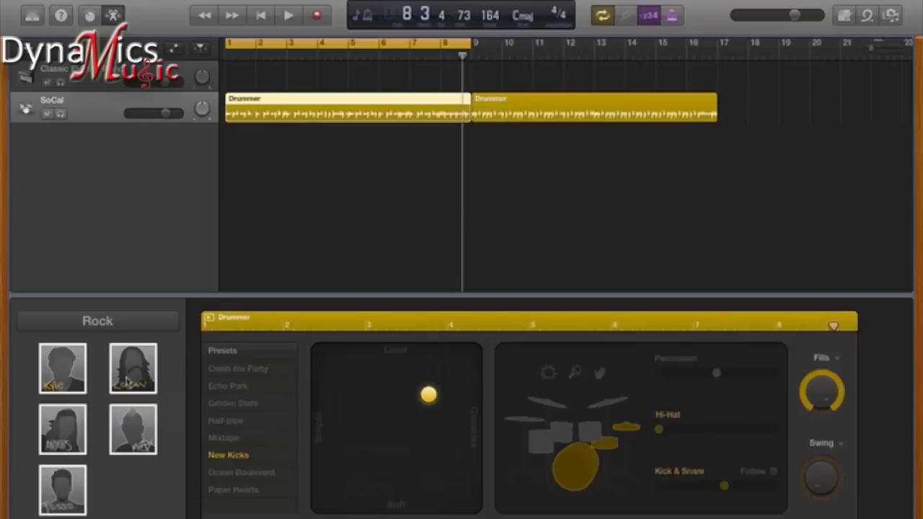
mouse_move(127, 381)
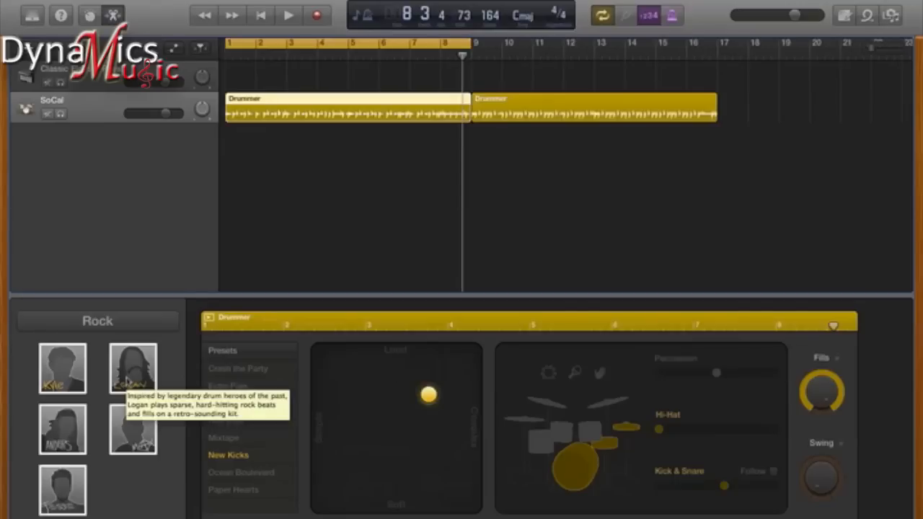
left_click(127, 381)
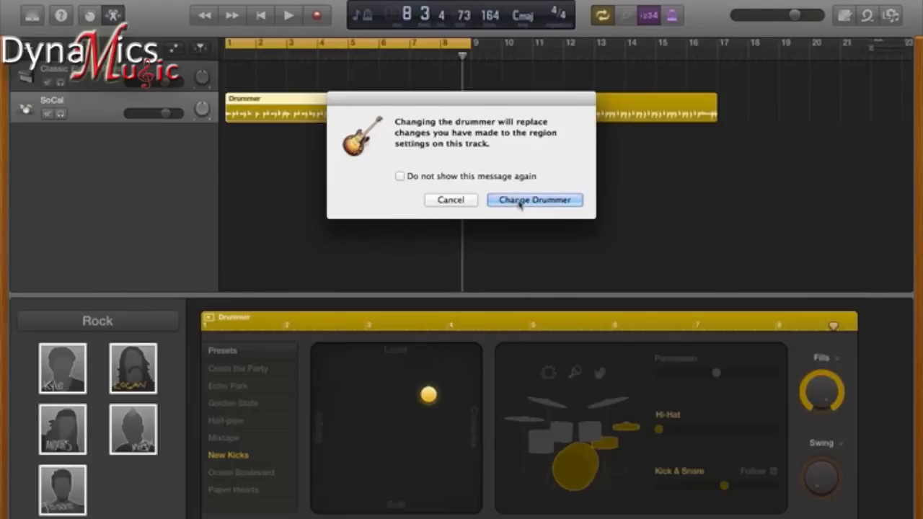
left_click(544, 200)
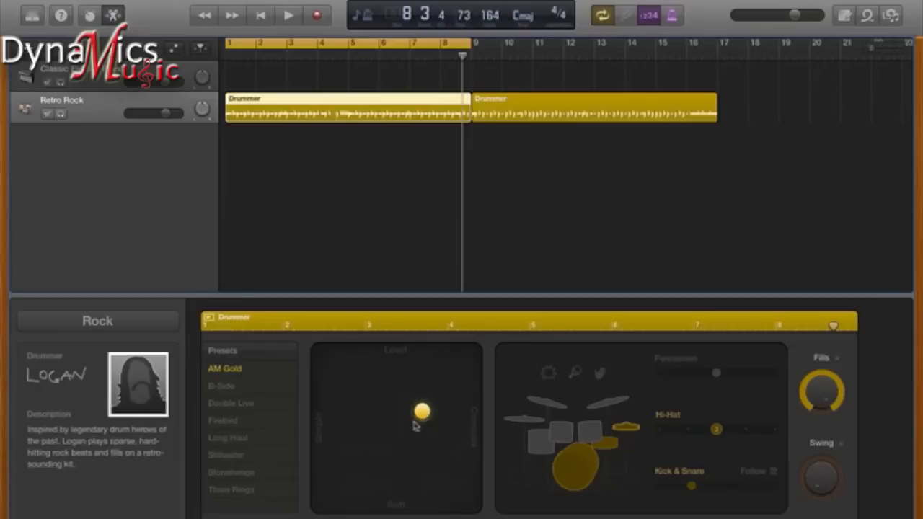
key("space")
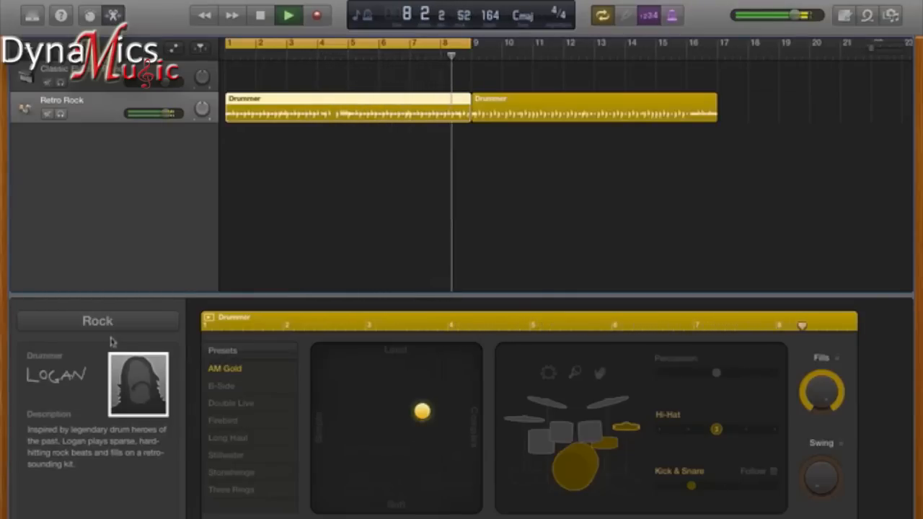
key("space")
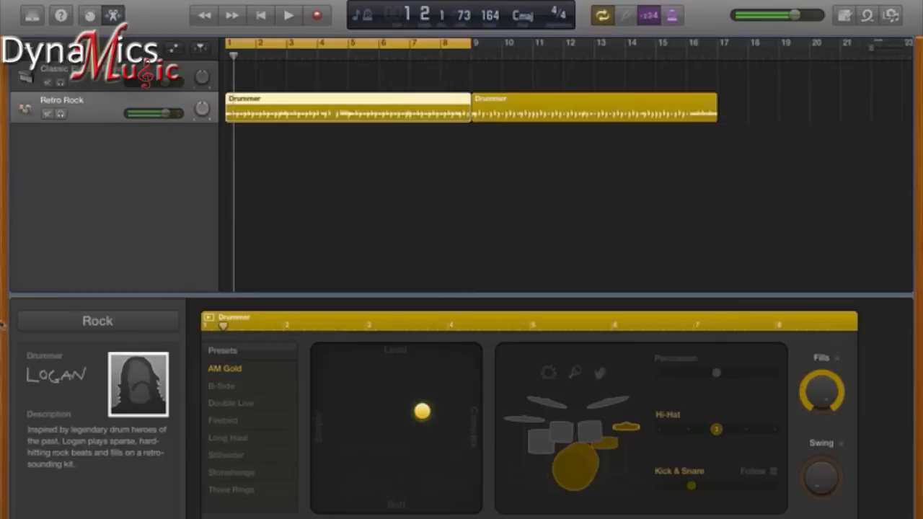
Change the drummer to Max from the Rock category, and switch the kit from cymbals to hi-hat during playback.
left_click(112, 326)
left_click(47, 318)
left_click(47, 319)
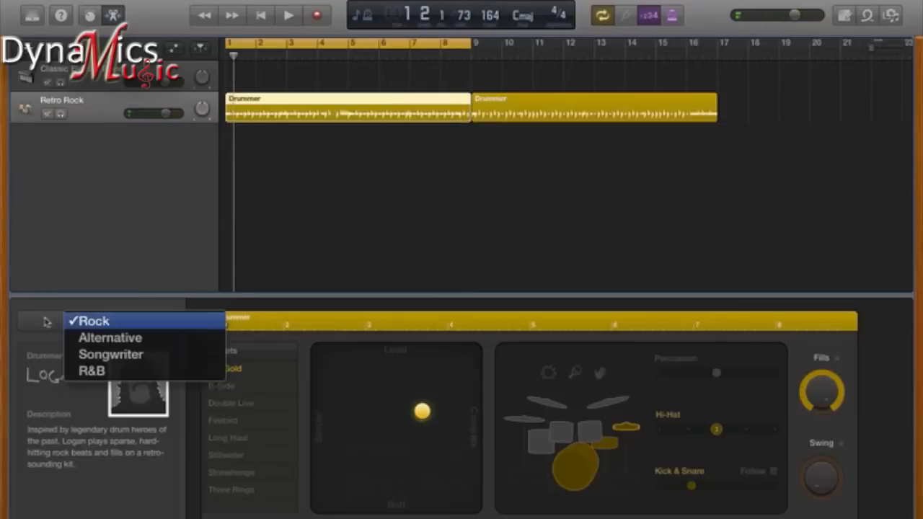
left_click(88, 321)
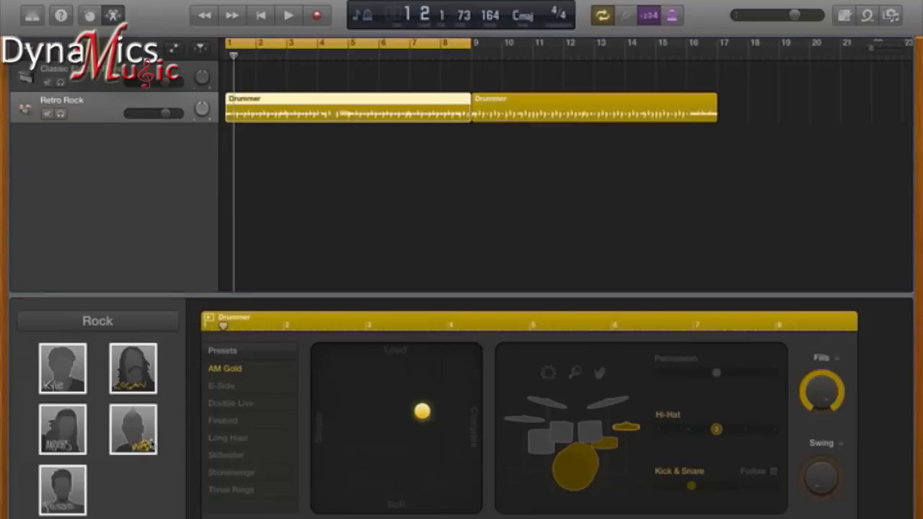
left_click(147, 445)
left_click(536, 201)
key("space")
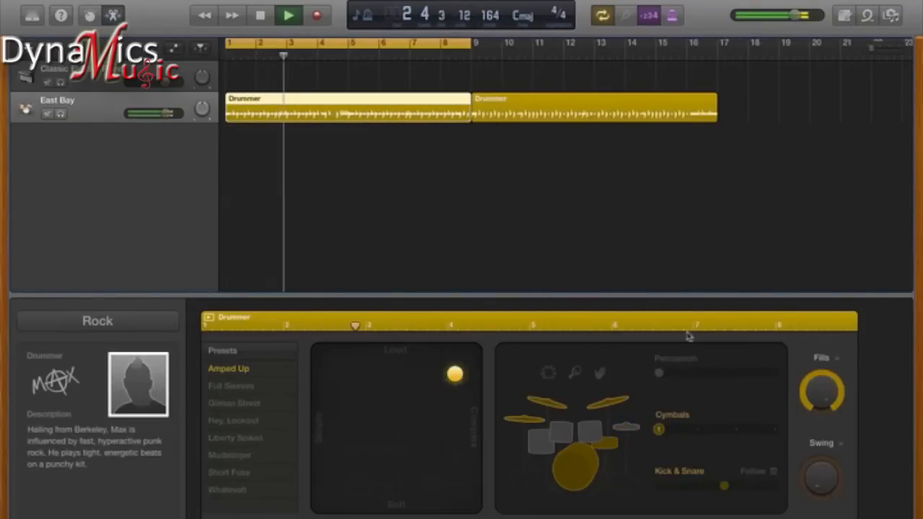
left_click(622, 427)
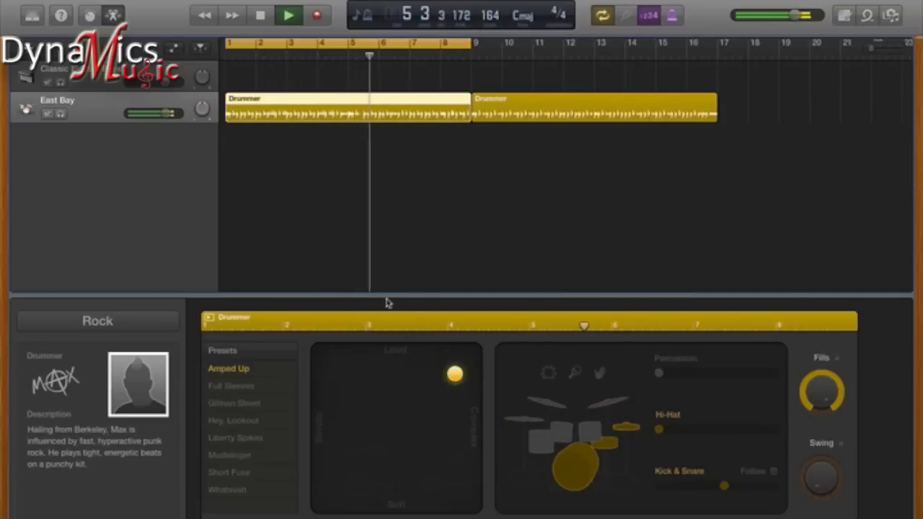
Change the drummer to Jesse from the Rock category while playing, listen to the groove, and stop playback.
left_click(52, 317)
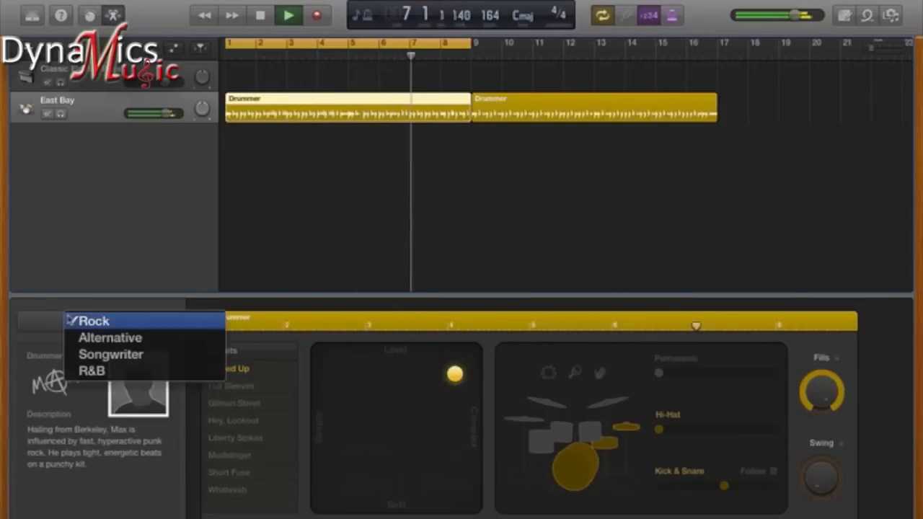
left_click(72, 319)
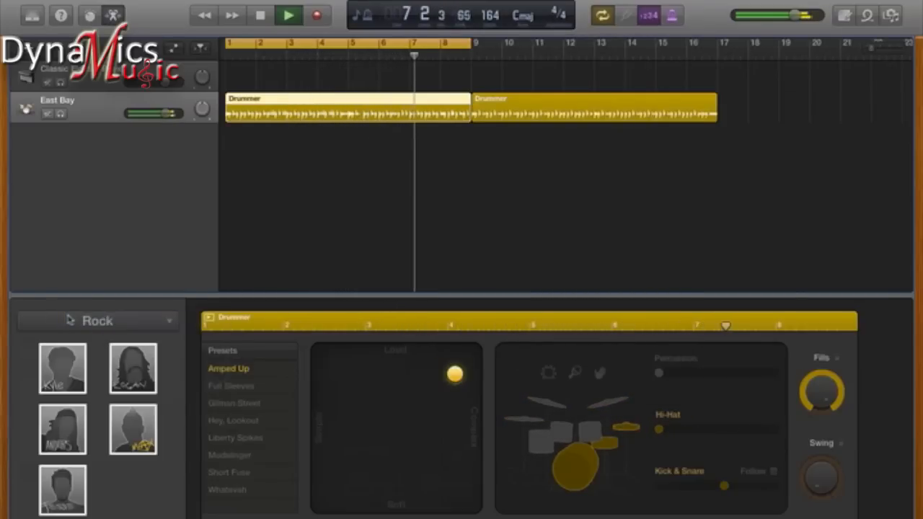
left_click(62, 485)
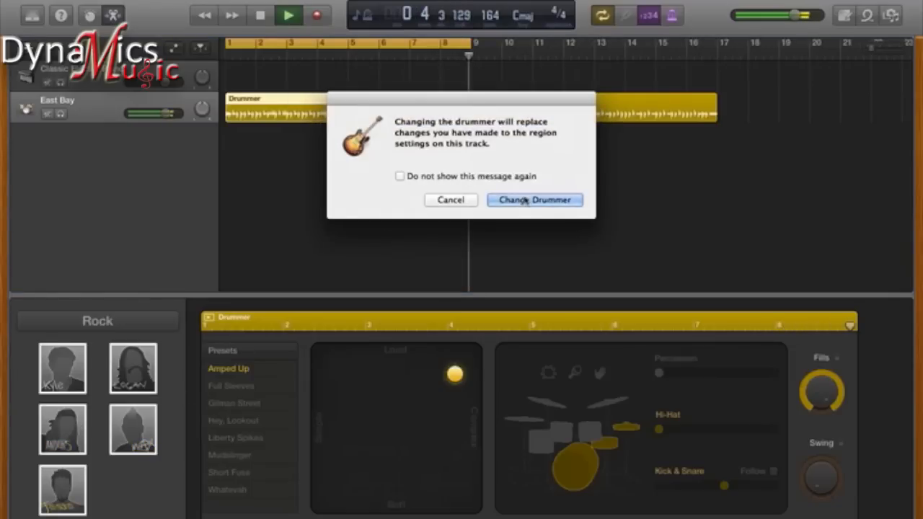
left_click(525, 200)
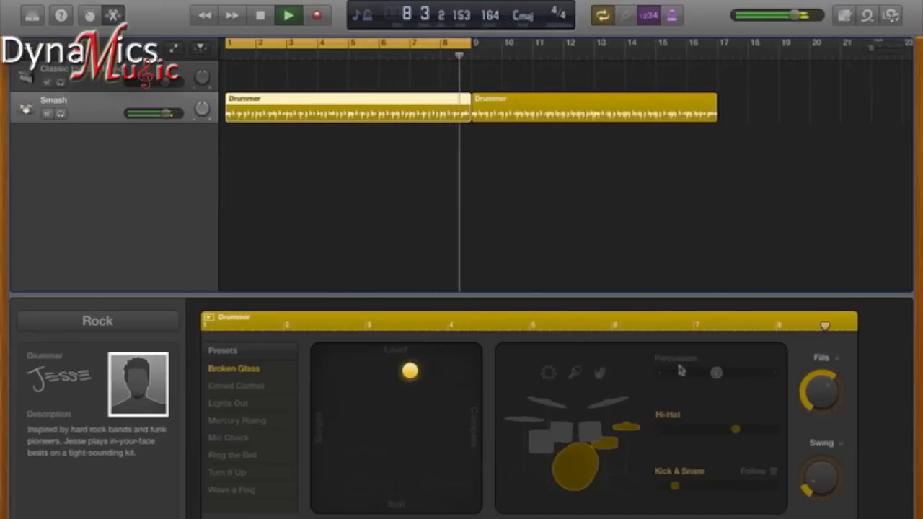
key("space")
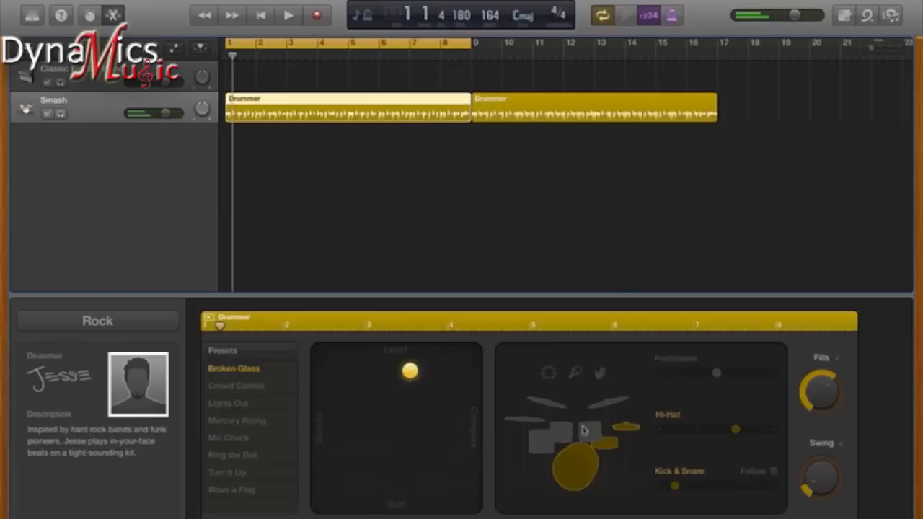
Change to the R&B drummer Rose, and listen while moving the XY pad puck from the Simple side toward Complex.
left_click(130, 321)
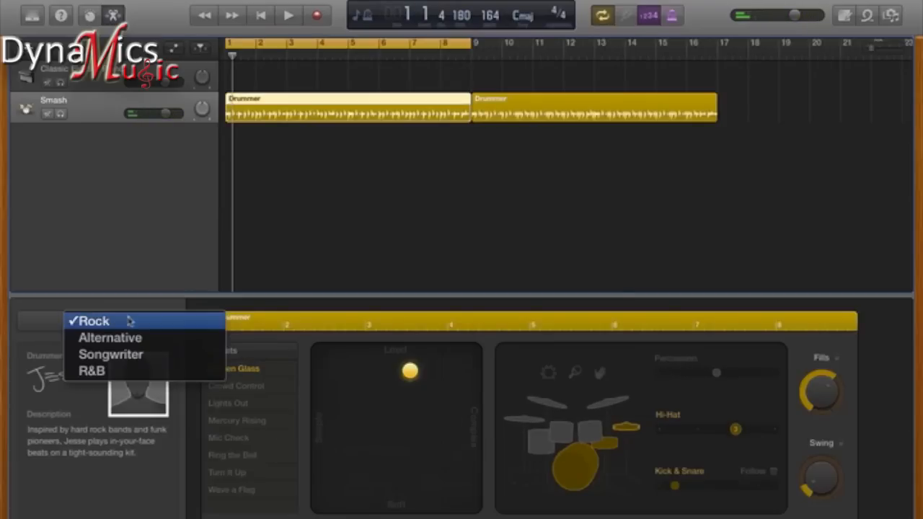
left_click(124, 370)
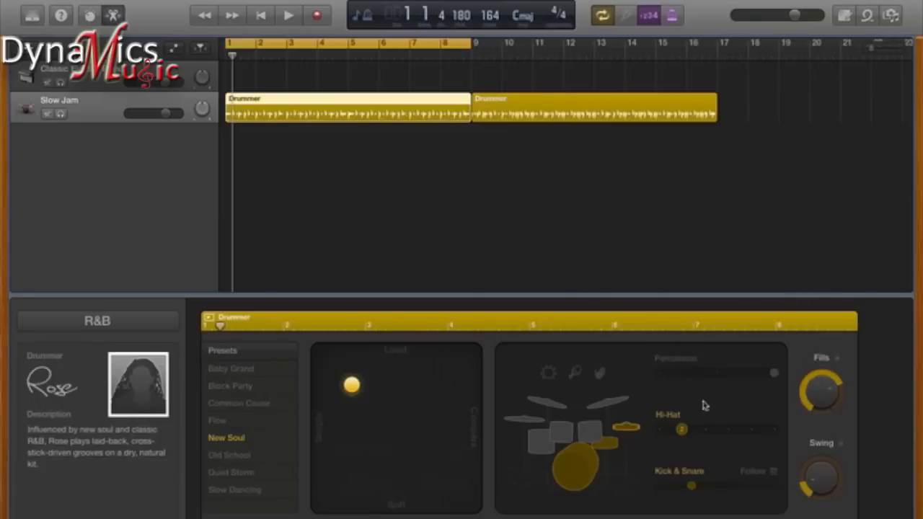
key("space")
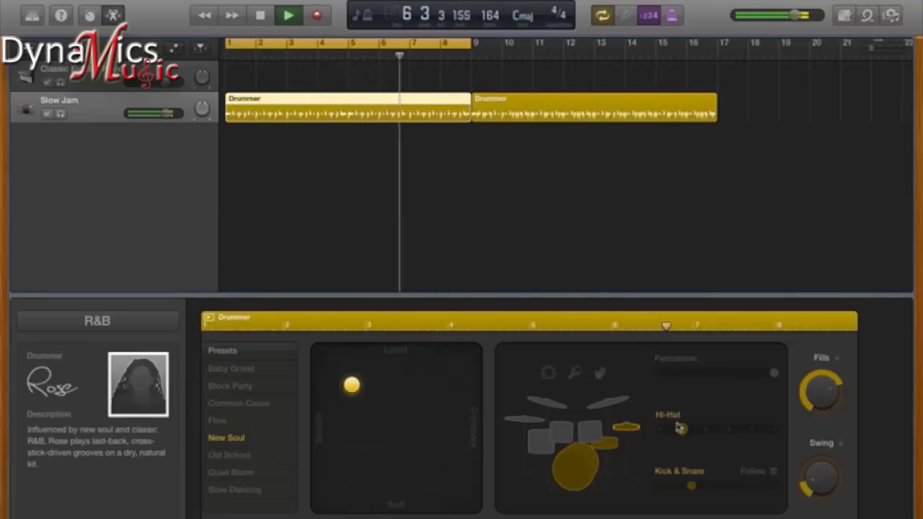
left_click_drag(352, 386, 449, 390)
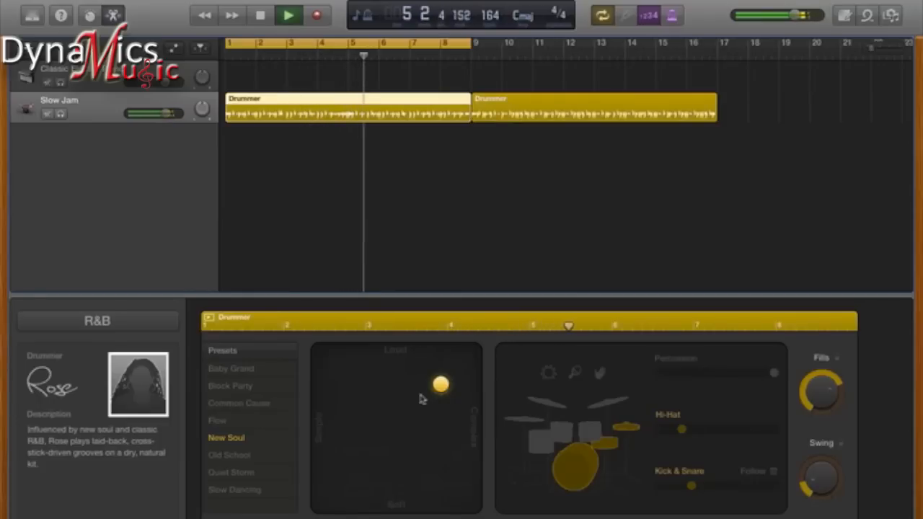
key("space")
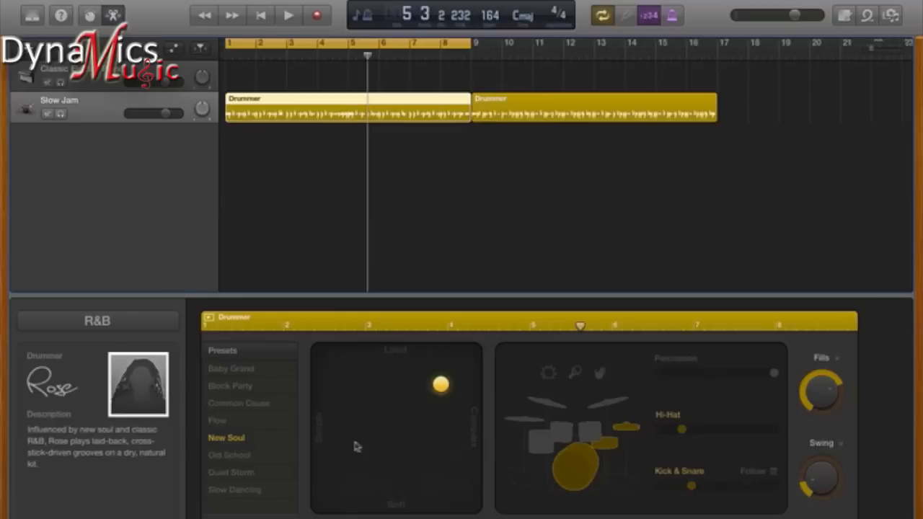
Change the drummer to Darcy from the Songwriter category, and listen to the region from bar 1.
left_click(113, 323)
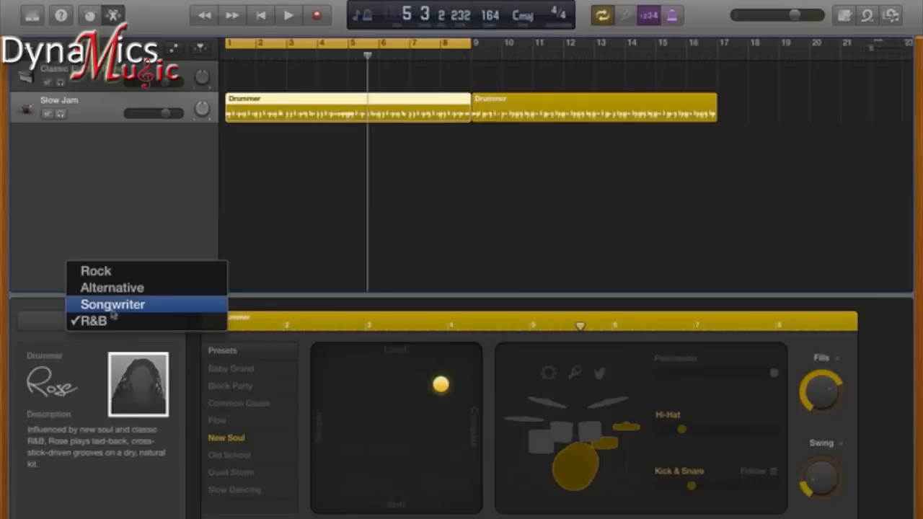
left_click(111, 310)
left_click(132, 410)
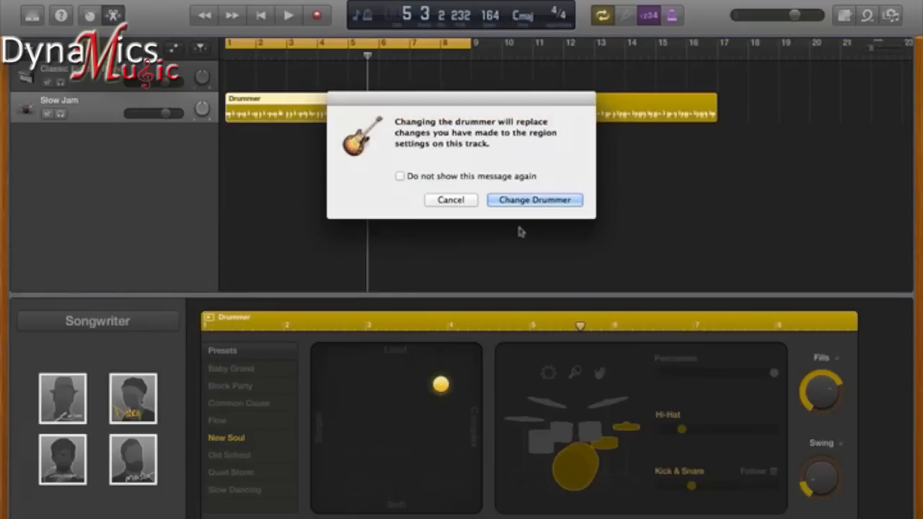
left_click(535, 200)
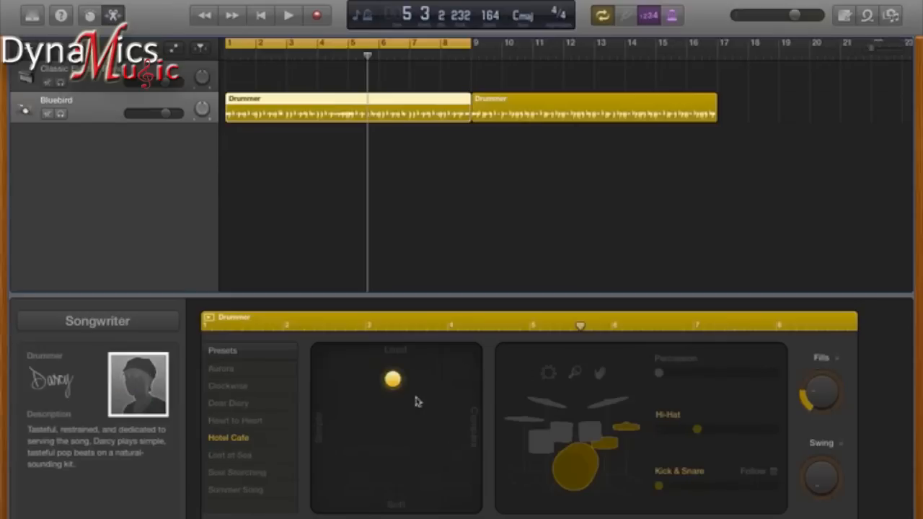
key("Return")
key("space")
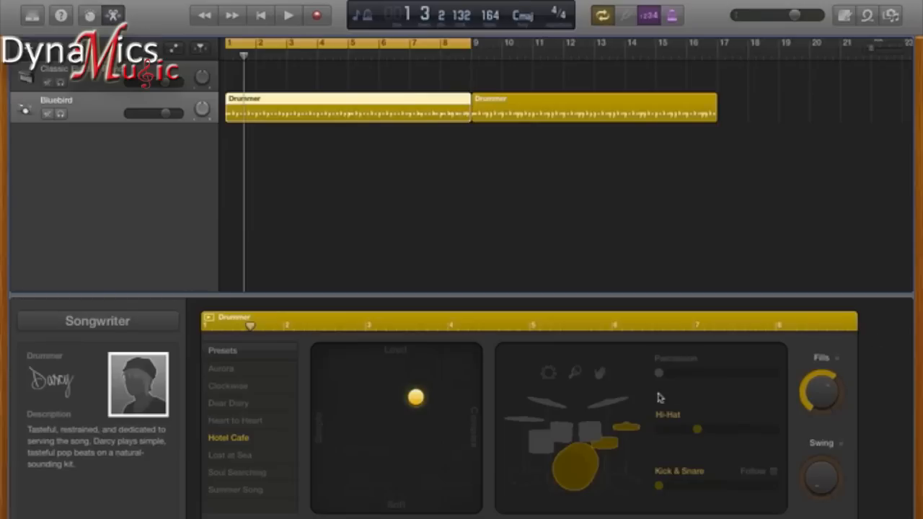
key("space")
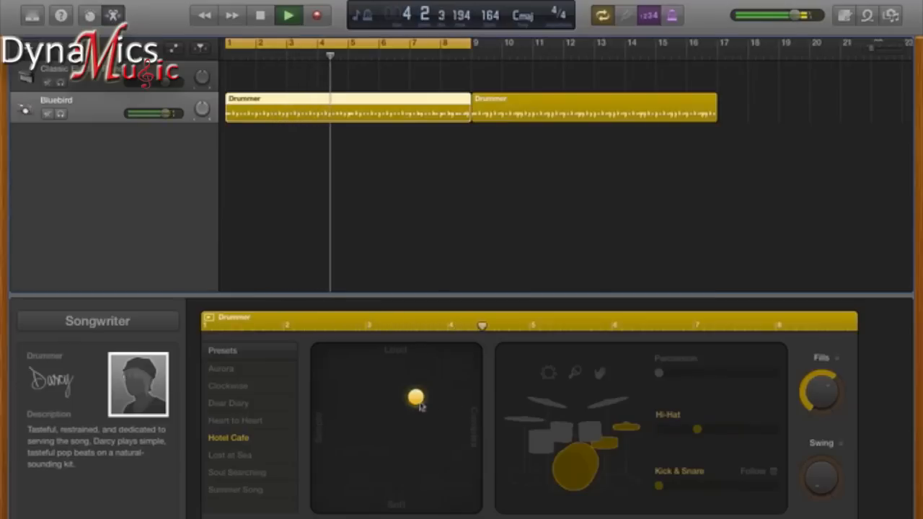
key("space")
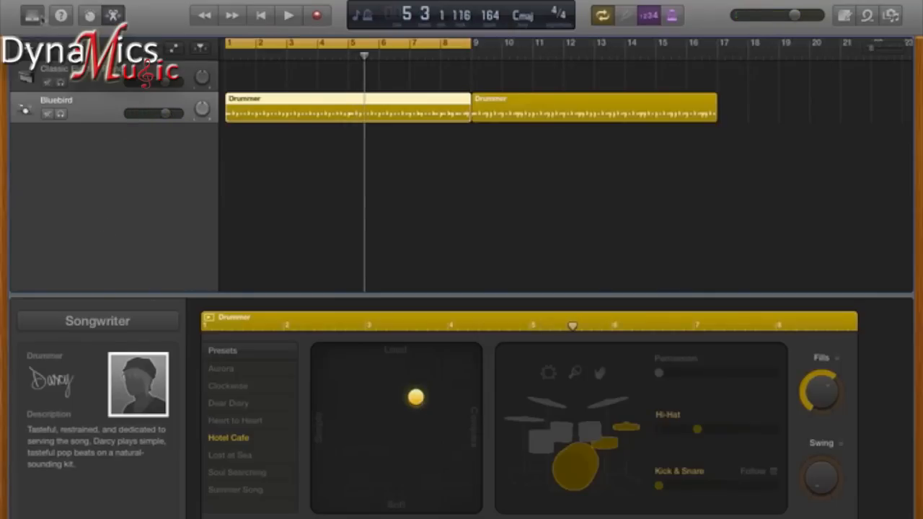
Open the Library and audition the Brooklyn, East Bay, Heavy, Roots and Slow Jam drum kits during playback, ending on SoCal.
left_click(34, 15)
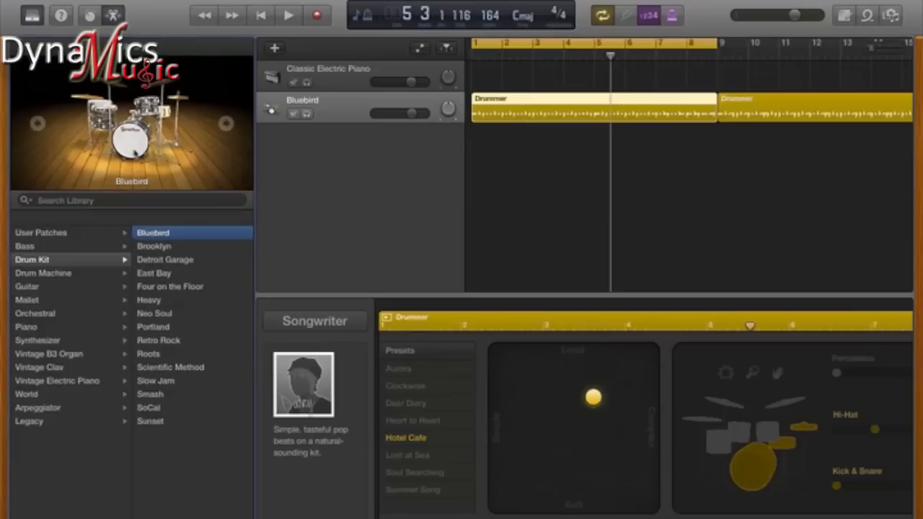
left_click(155, 247)
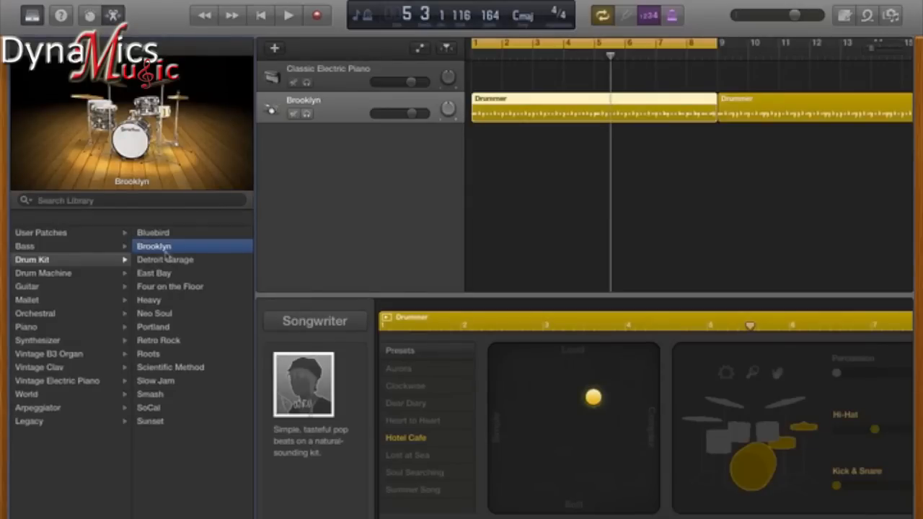
key("space")
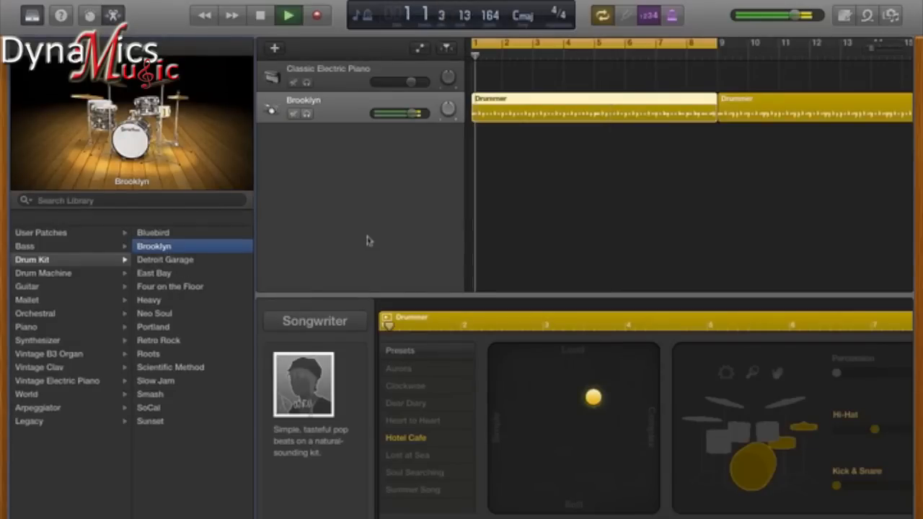
left_click(171, 272)
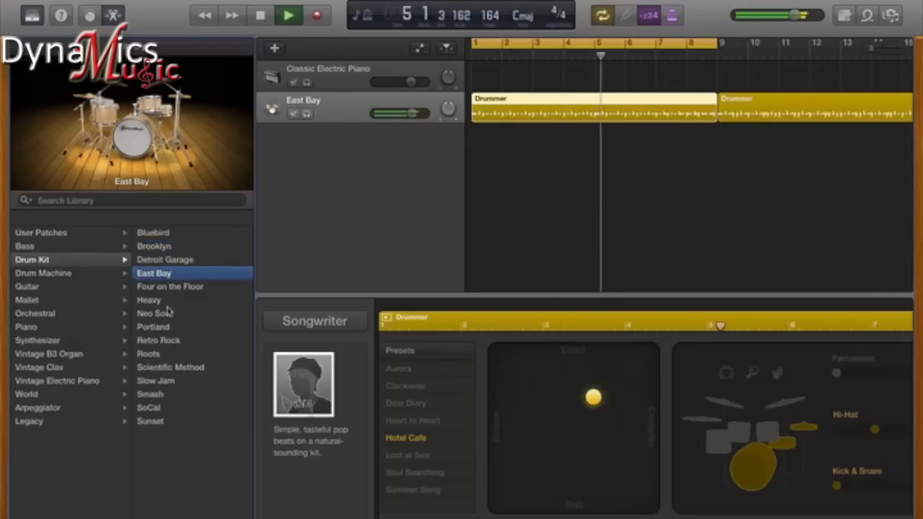
left_click(900, 4)
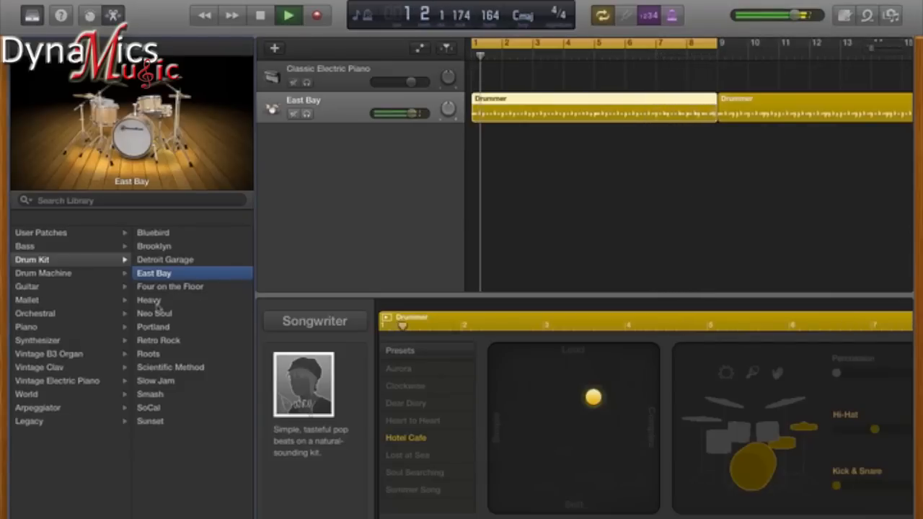
left_click(149, 300)
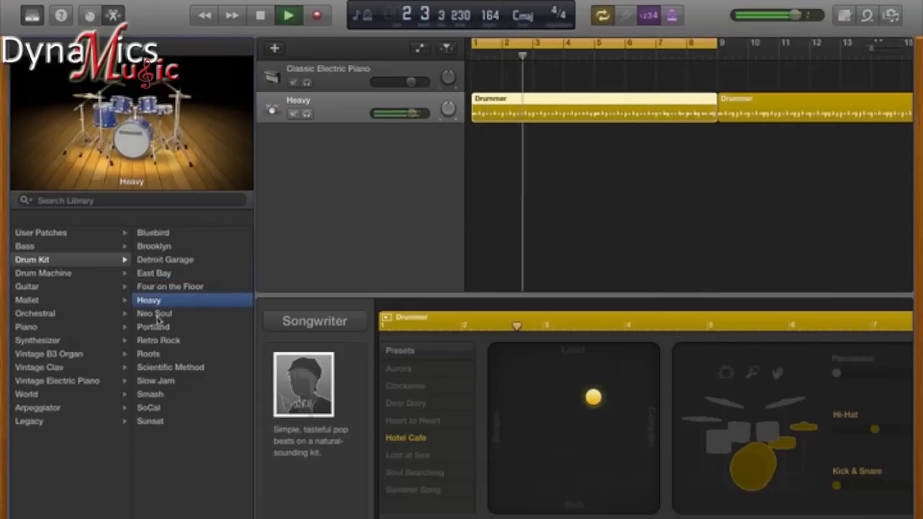
left_click(160, 352)
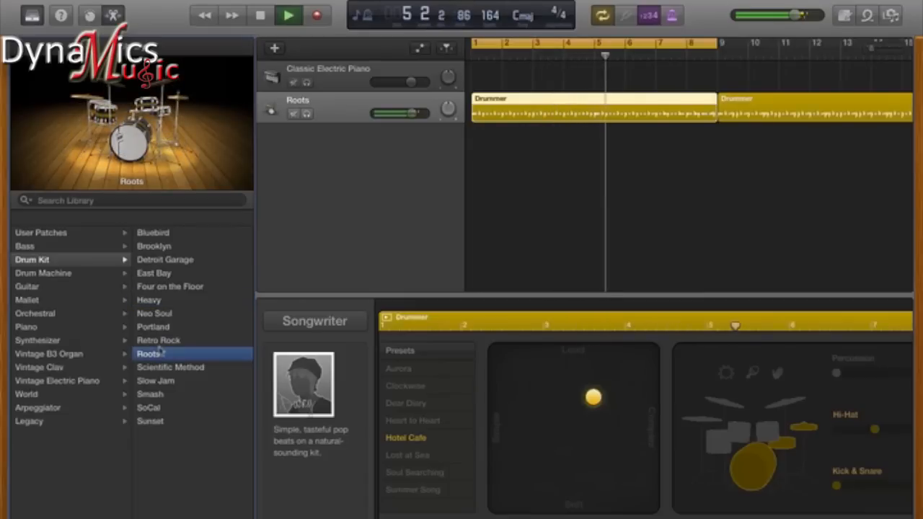
left_click(155, 381)
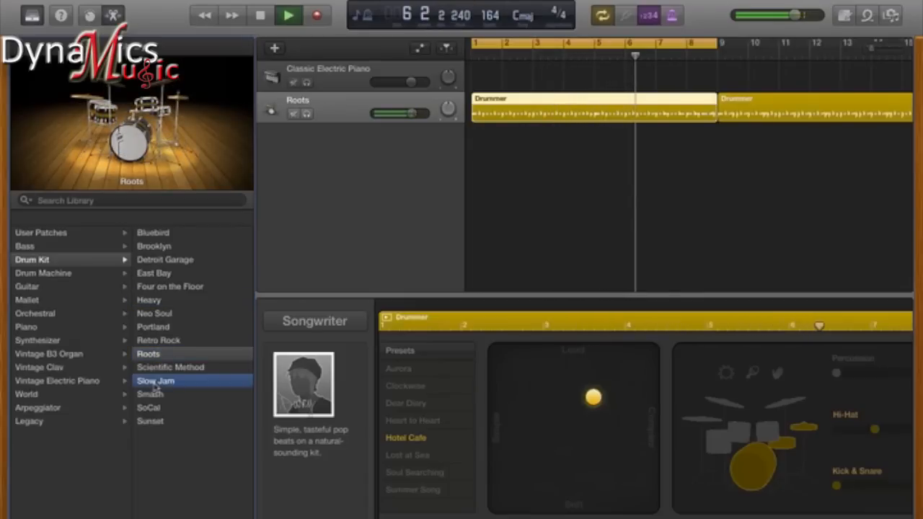
left_click(149, 408)
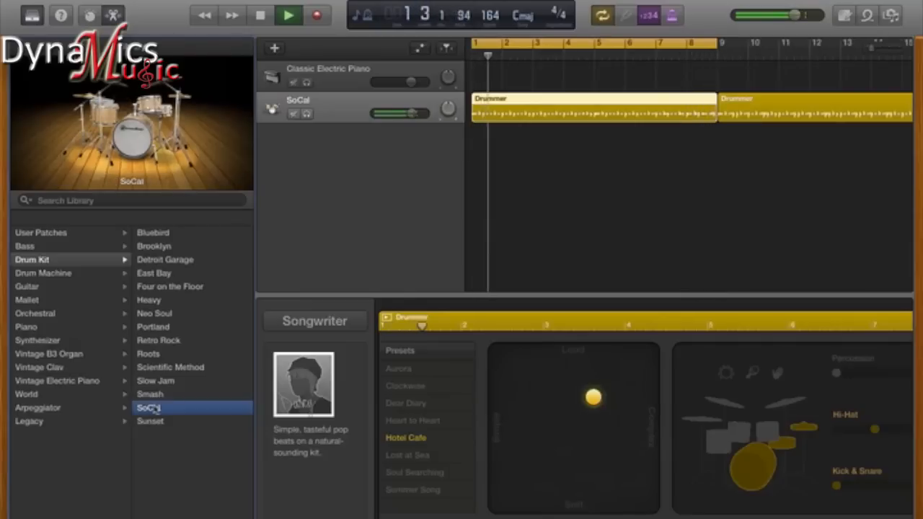
Stop playback, toggle the Drummer editor off and on, and close the Library.
key("space")
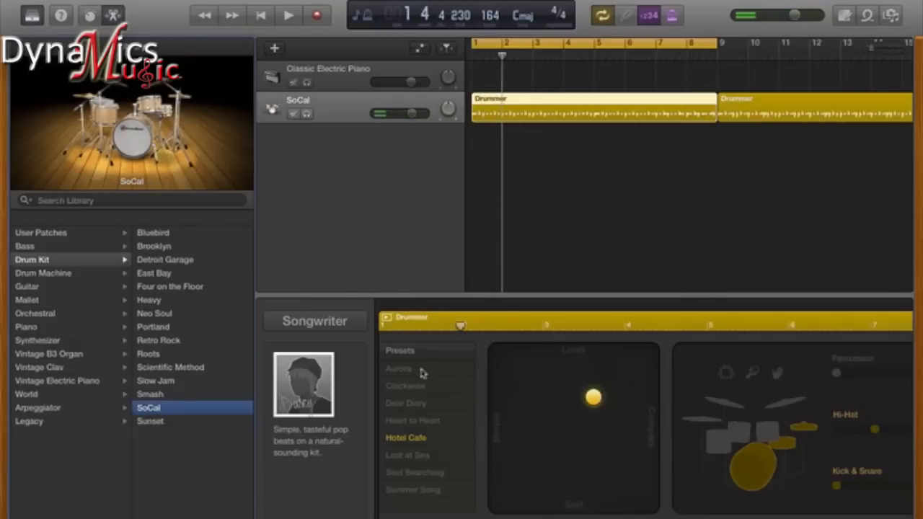
left_click(113, 15)
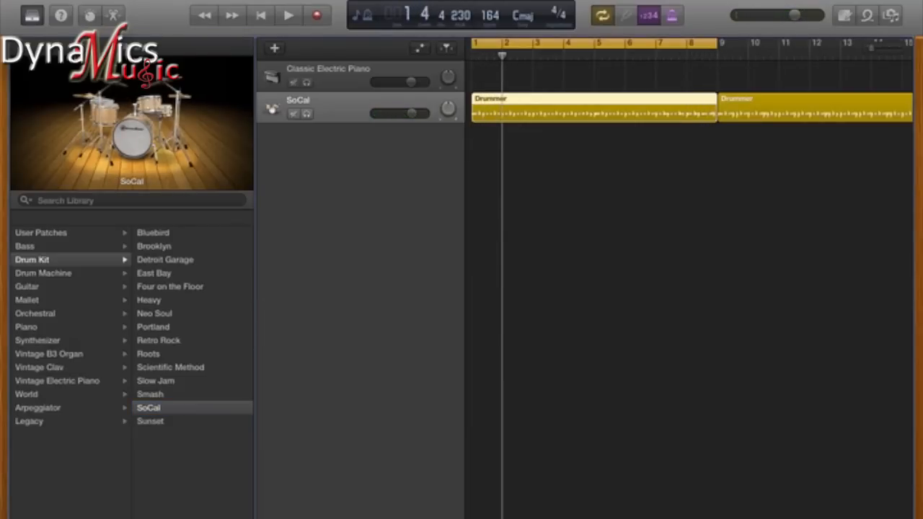
left_click(114, 14)
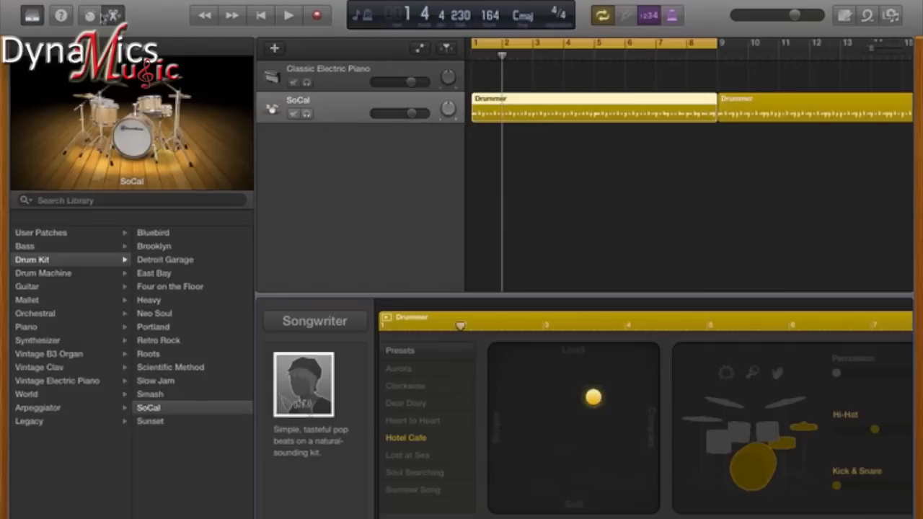
key("e")
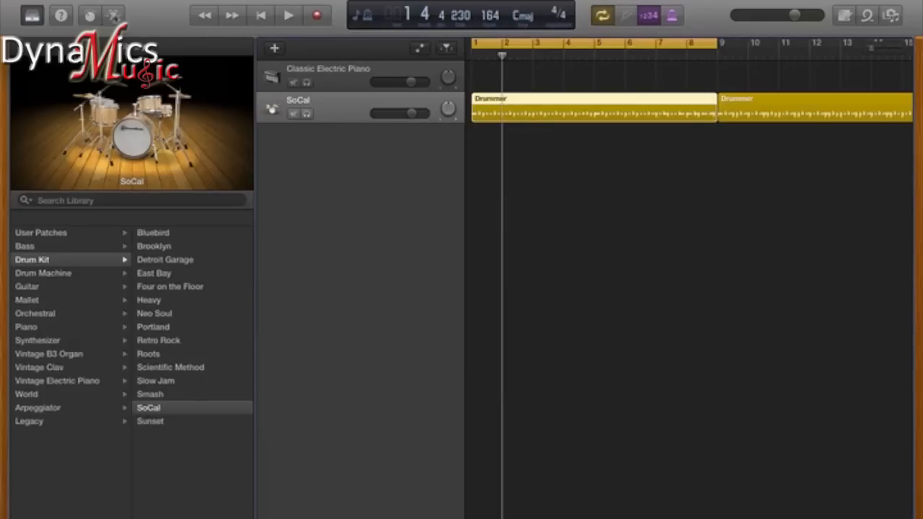
key("e")
left_click(33, 16)
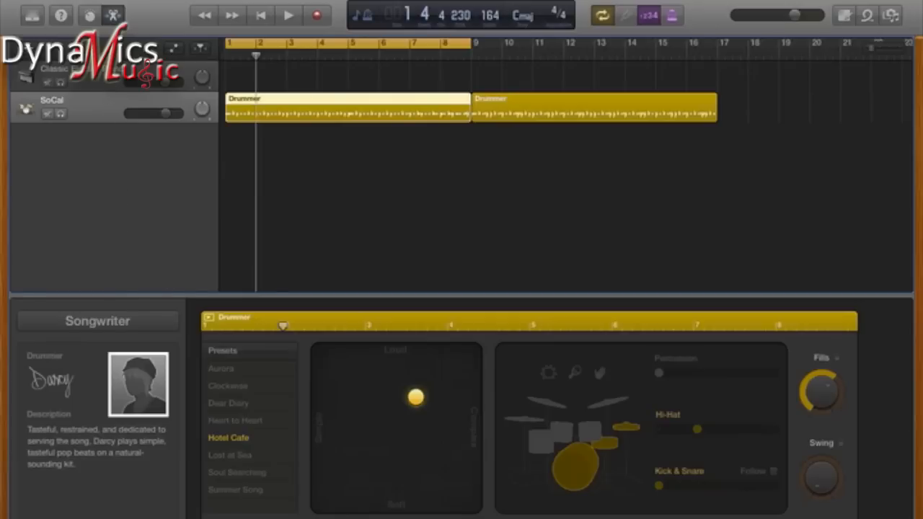
Show the SoCal track's Smart Controls, adjust the Kick and Snare mix levels slightly, and toggle the snare.
left_click(90, 15)
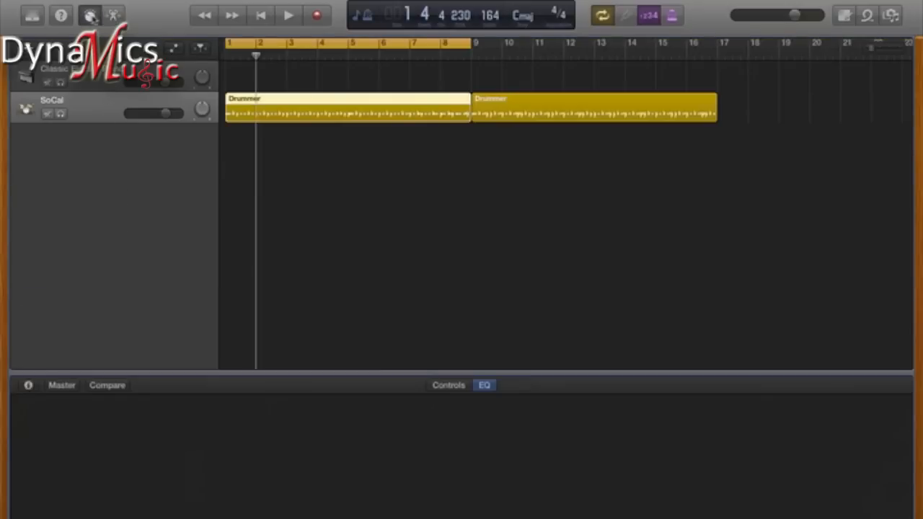
left_click(453, 386)
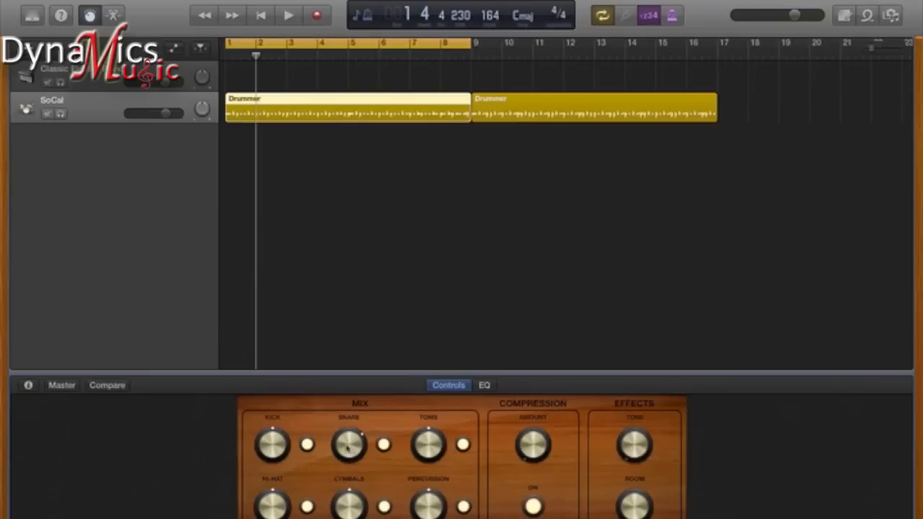
left_click_drag(275, 447, 276, 447)
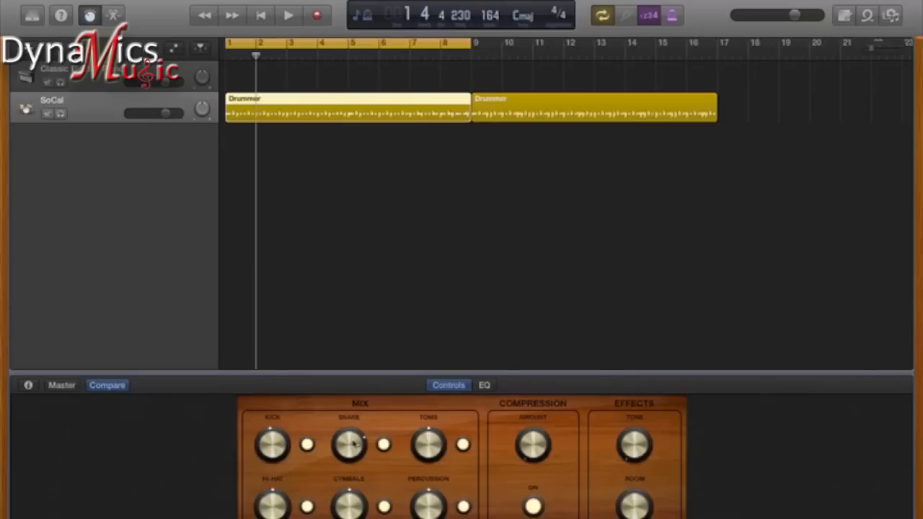
left_click(383, 445)
Open the track's EQ, boost around 3 kHz, and try a cut around 400 Hz before switching that band off.
left_click(485, 386)
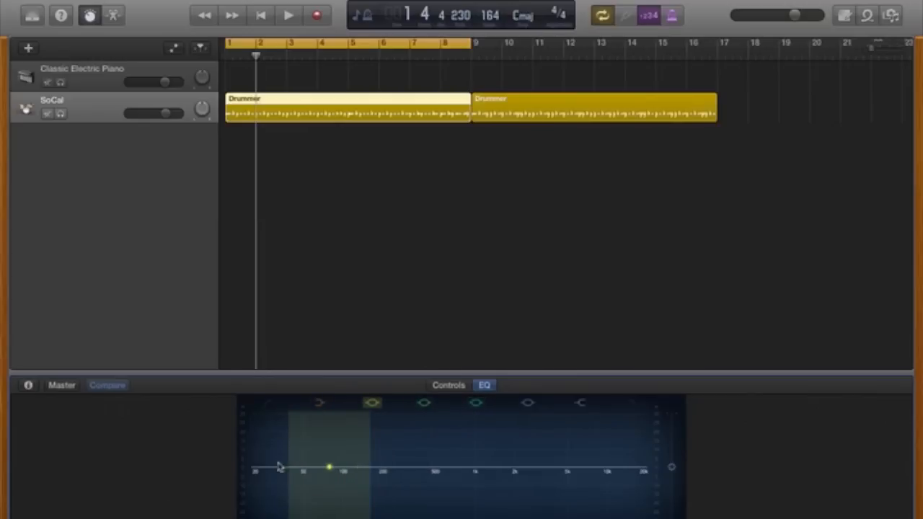
left_click_drag(324, 470, 541, 453)
left_click_drag(453, 470, 425, 484)
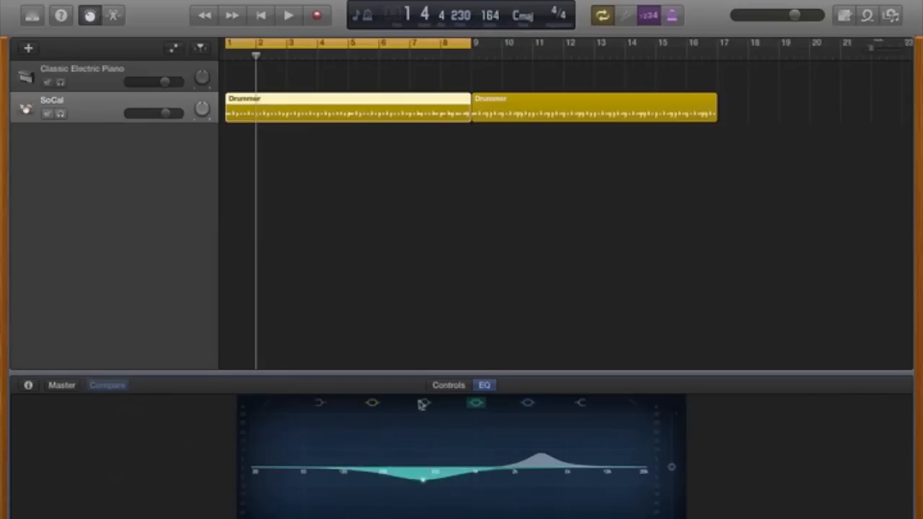
left_click(425, 404)
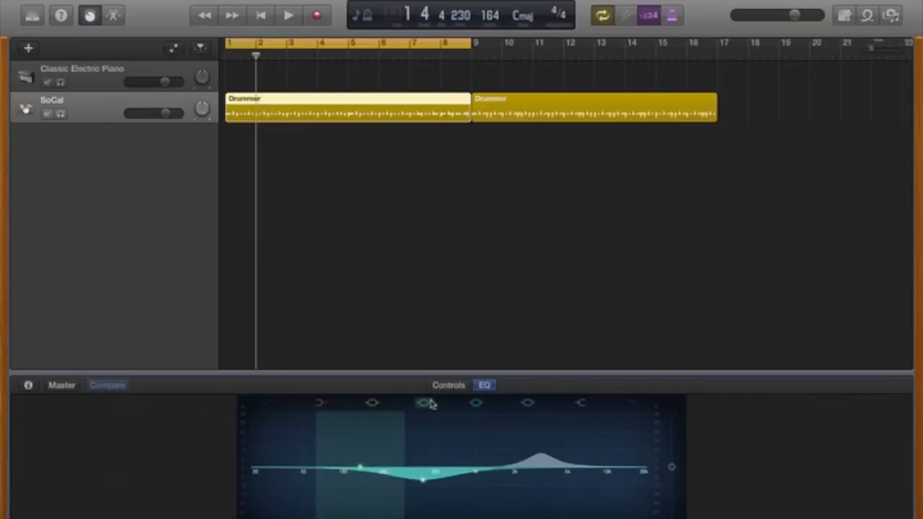
left_click(475, 404)
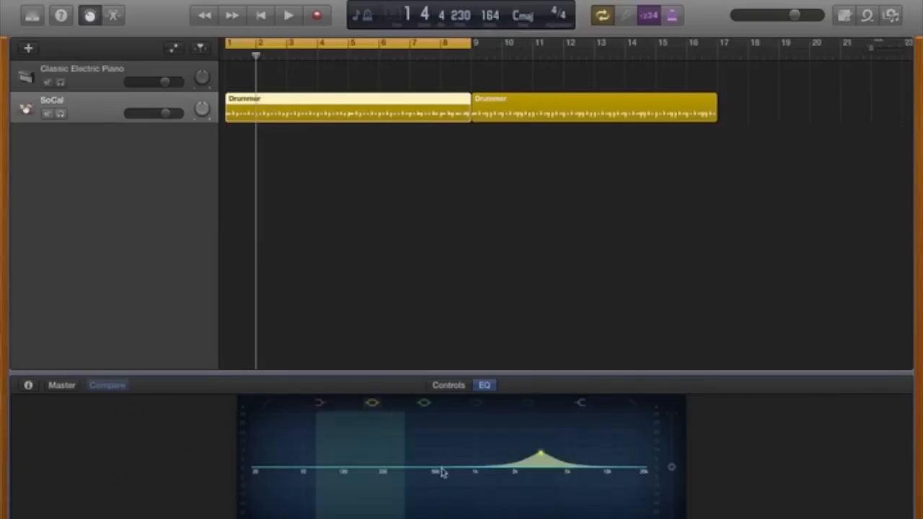
Turn on the EQ's low cut at about 50 Hz, and try small boosts and cuts with the low-mid band.
left_click_drag(430, 473, 429, 445)
mouse_move(362, 449)
left_mouse_down()
mouse_move(373, 501)
mouse_move(365, 466)
left_mouse_up()
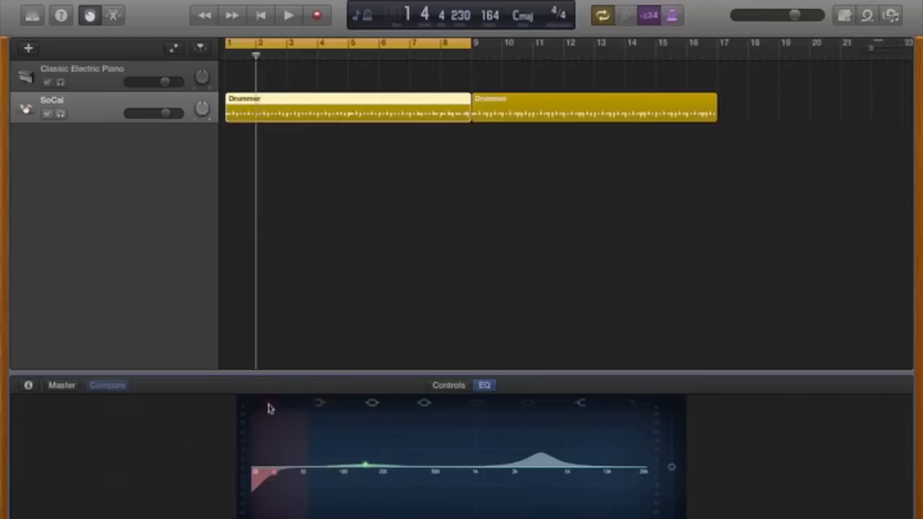
left_click_drag(262, 484, 309, 460)
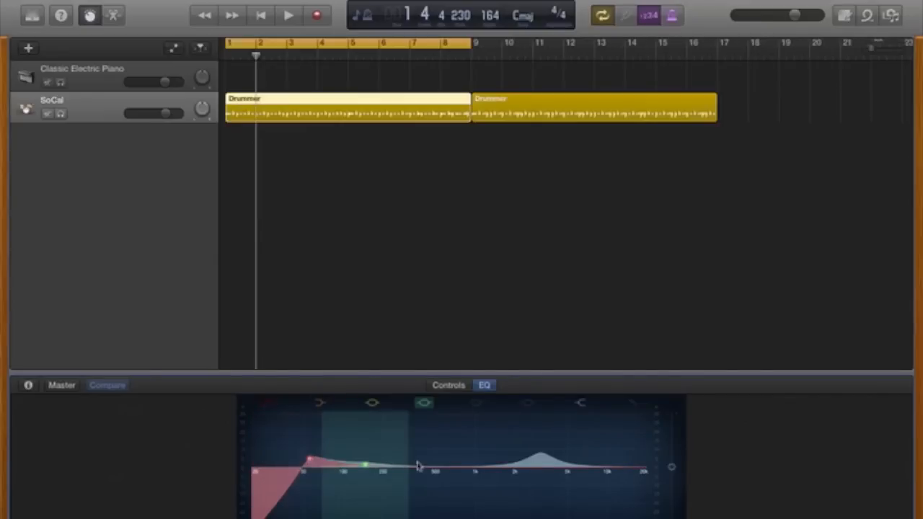
left_click_drag(431, 470, 437, 489)
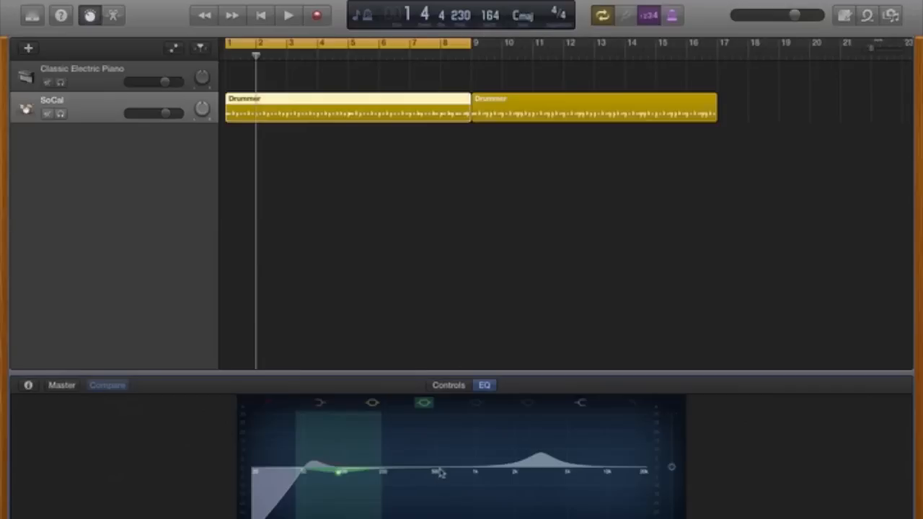
left_click_drag(439, 473, 442, 465)
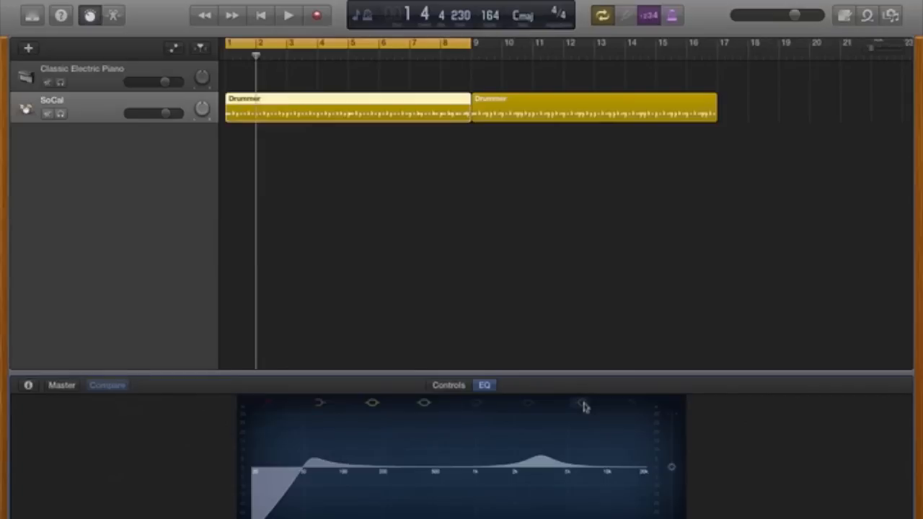
Reshape the EQ with a high-shelf boost, a dip around 3 kHz, and boosts around 60 Hz and 900 Hz.
mouse_move(574, 457)
left_mouse_down()
mouse_move(569, 468)
mouse_move(589, 433)
mouse_move(585, 453)
mouse_move(546, 460)
mouse_move(563, 505)
mouse_move(581, 482)
mouse_move(587, 437)
mouse_move(584, 453)
left_mouse_up()
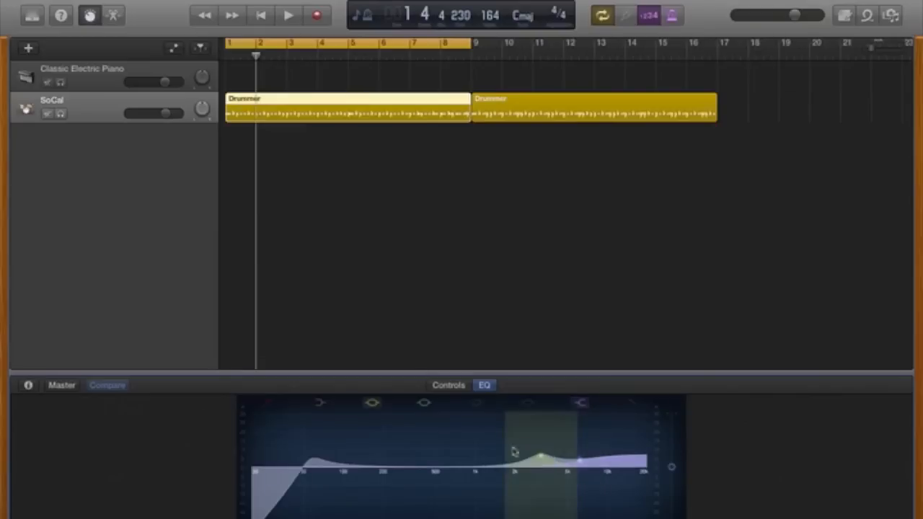
left_click_drag(435, 471, 516, 513)
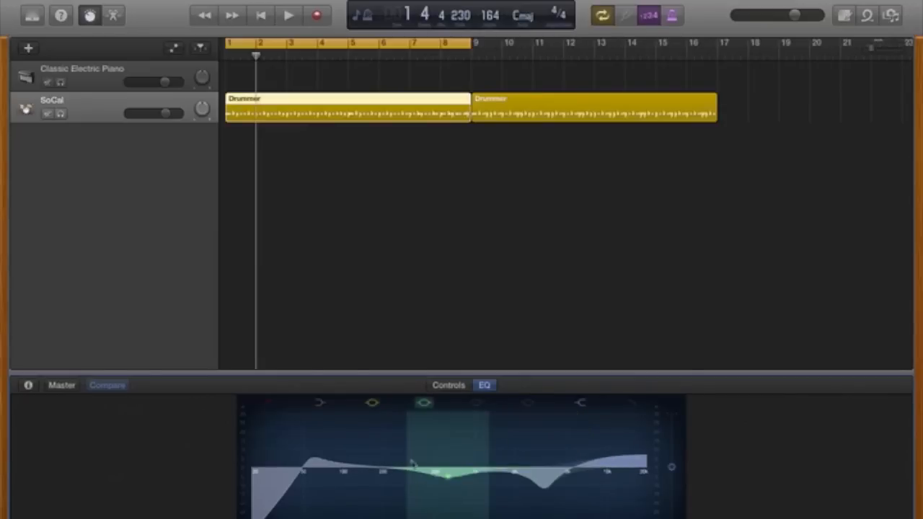
left_click_drag(388, 469, 421, 445)
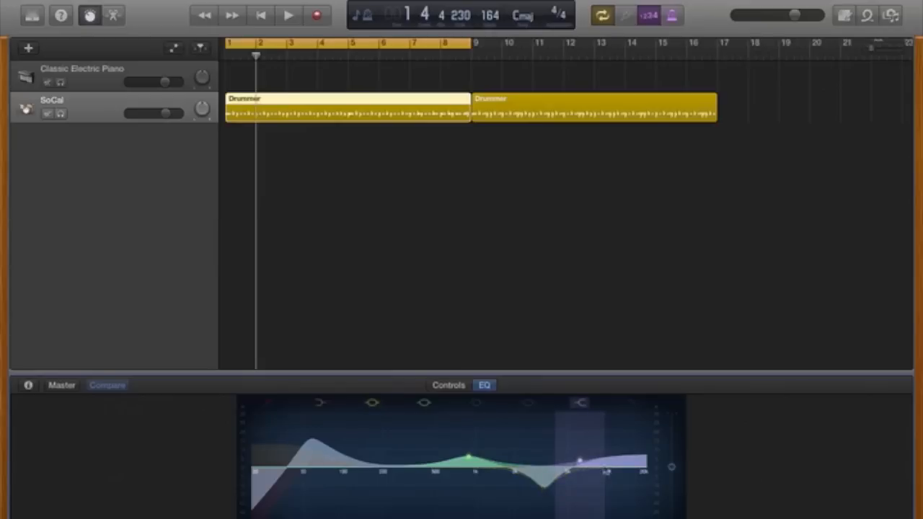
Move the EQ's high shelf down to about 1 kHz with a slight boost, and listen to the region.
left_click_drag(599, 457, 601, 484)
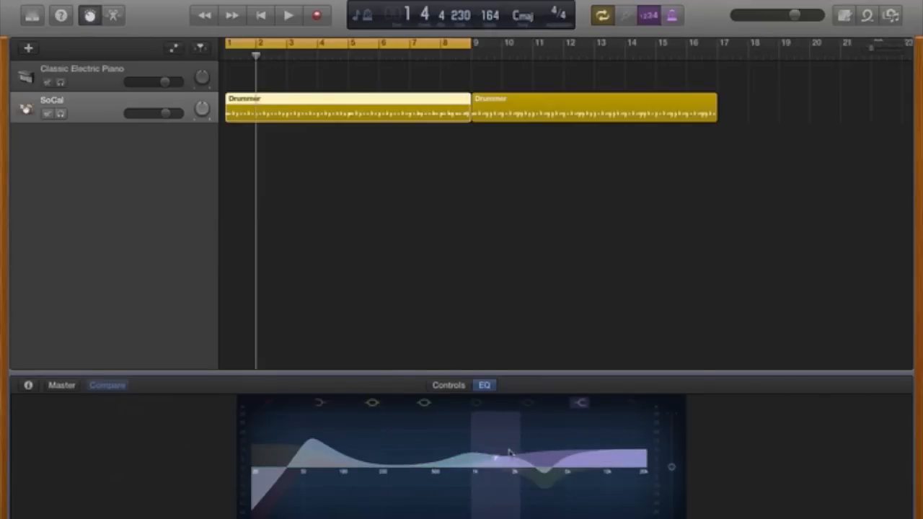
left_click_drag(510, 482, 493, 459)
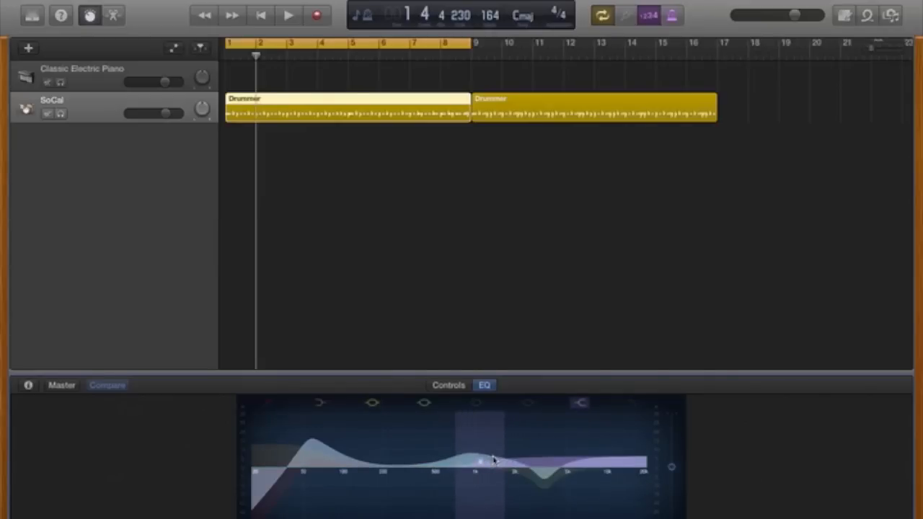
key("space")
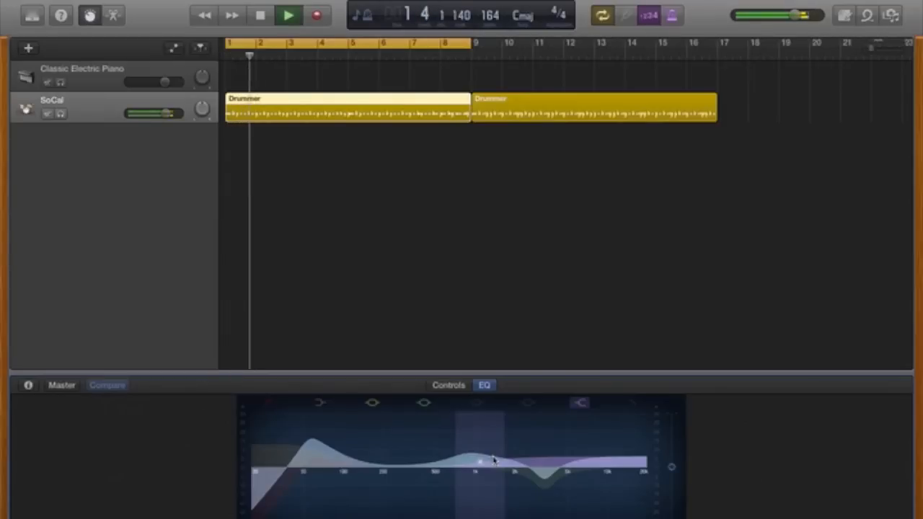
key("space")
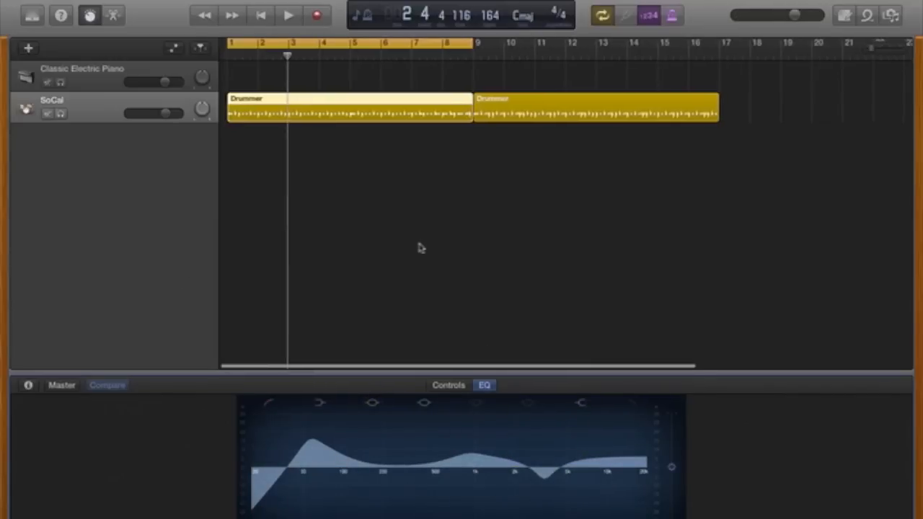
scroll(421, 248, "right", 3)
scroll(422, 248, "left", 3)
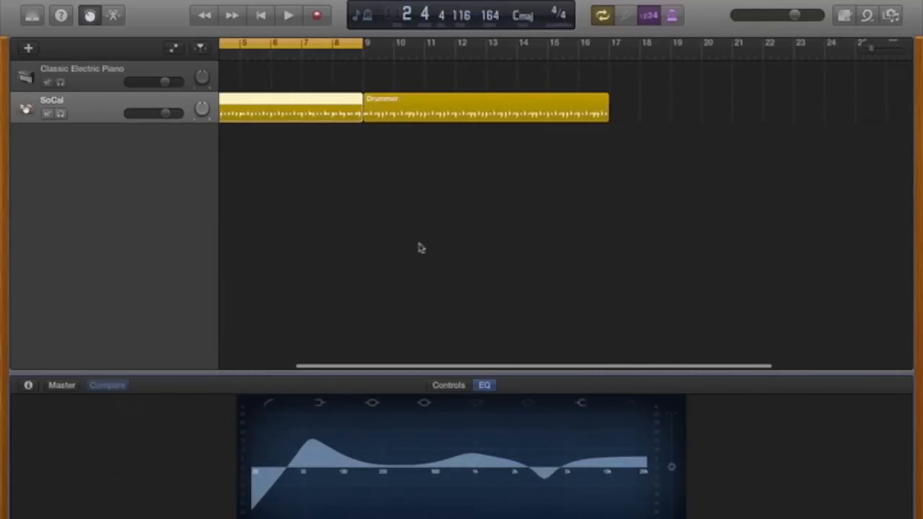